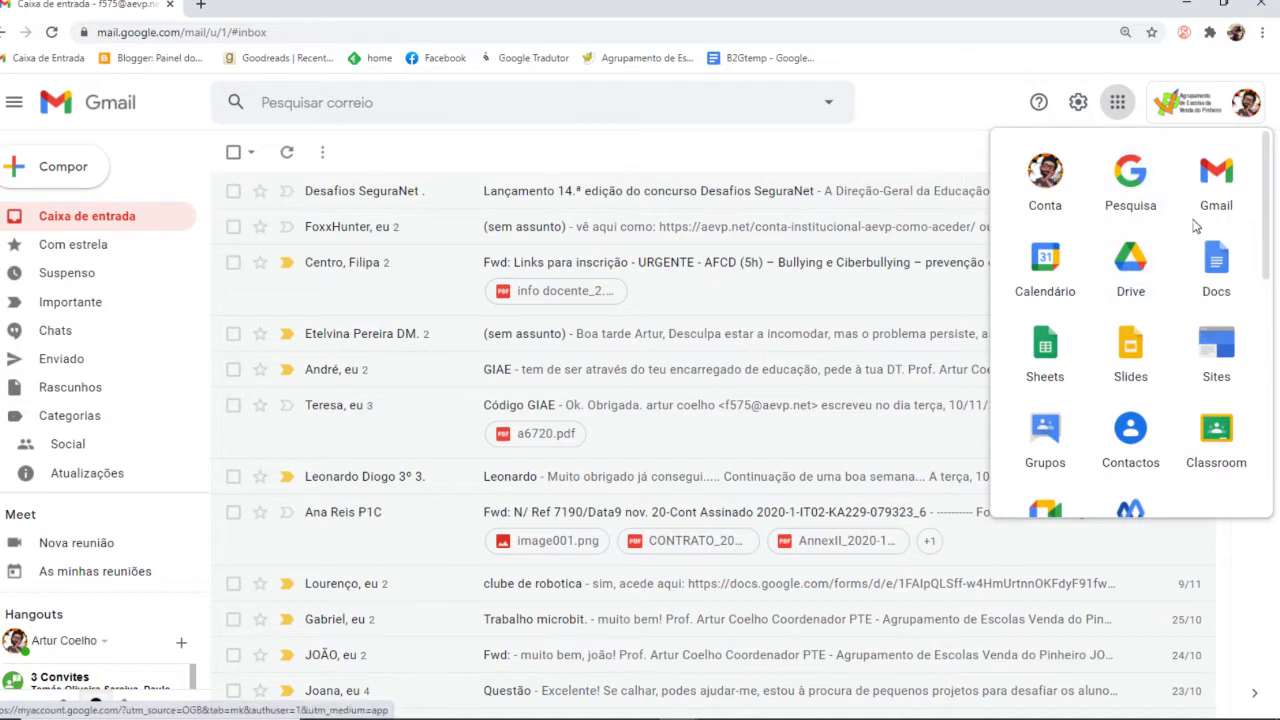
Open Google Drive from the Google apps grid in Gmail
click(1127, 259)
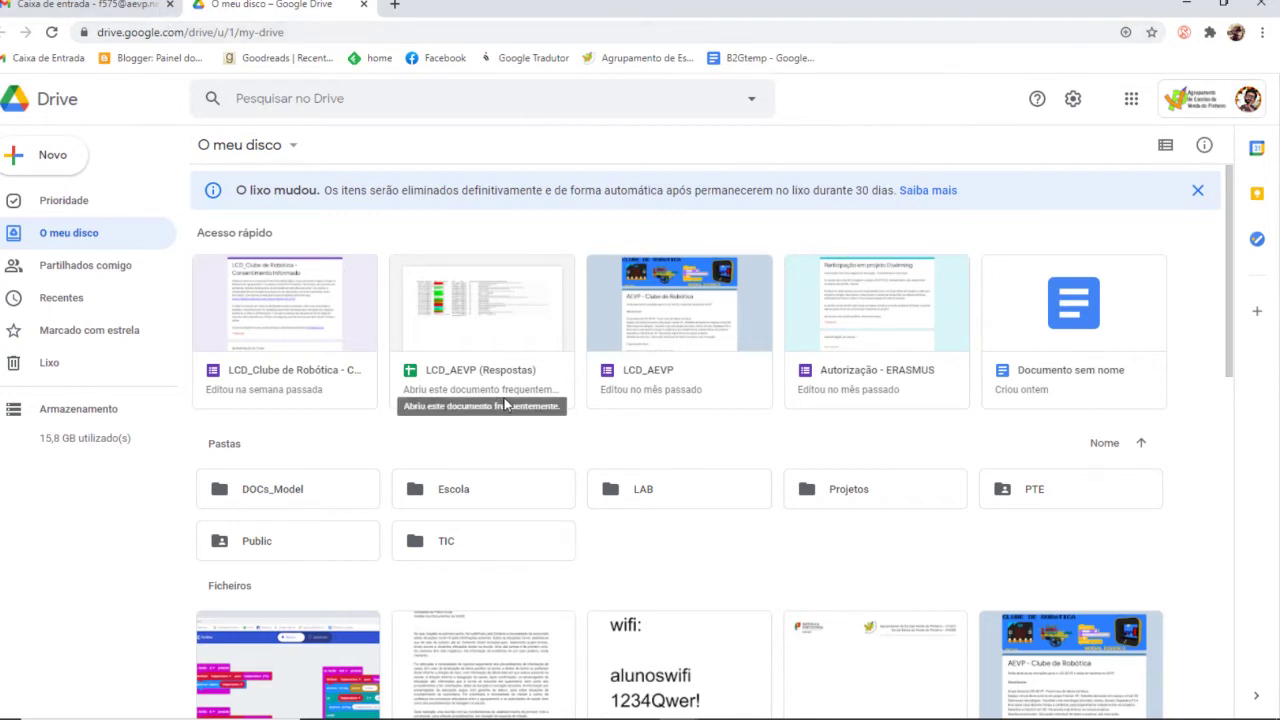
Scroll down through My Drive's folders and files, then back to the top
scroll(482, 446, down, 9)
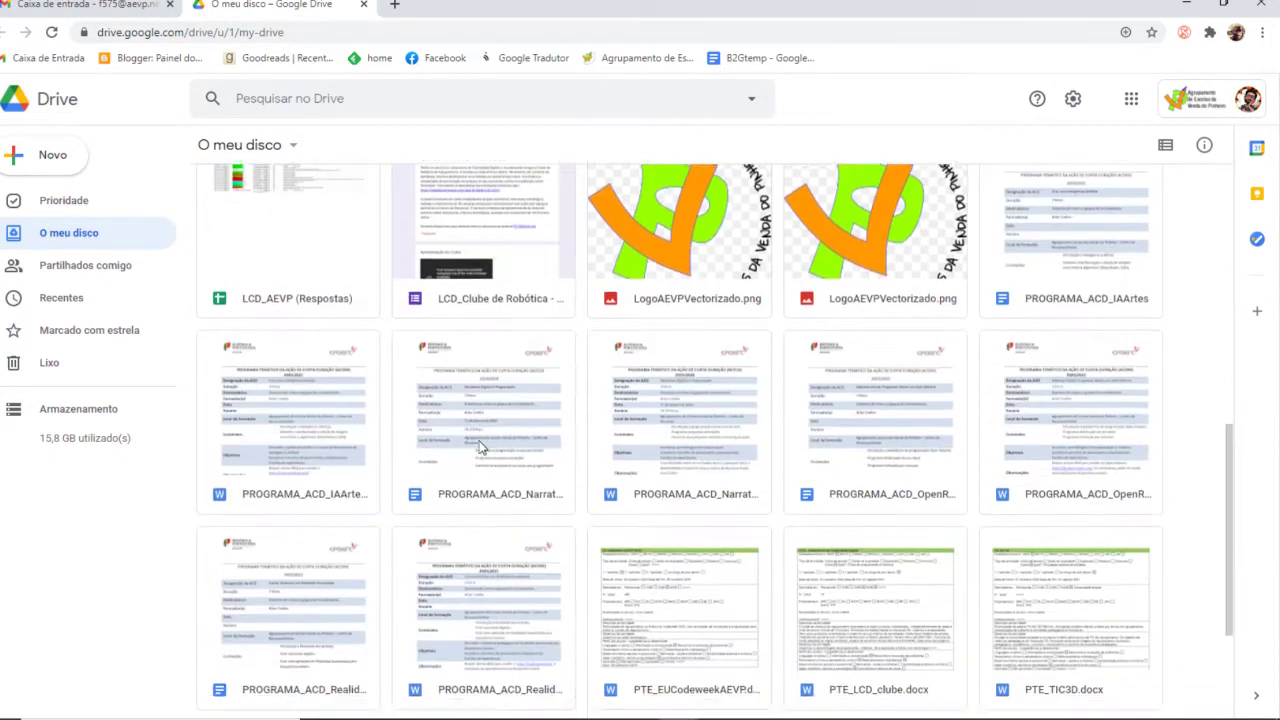
scroll(492, 404, up, 4)
scroll(492, 404, up, 5)
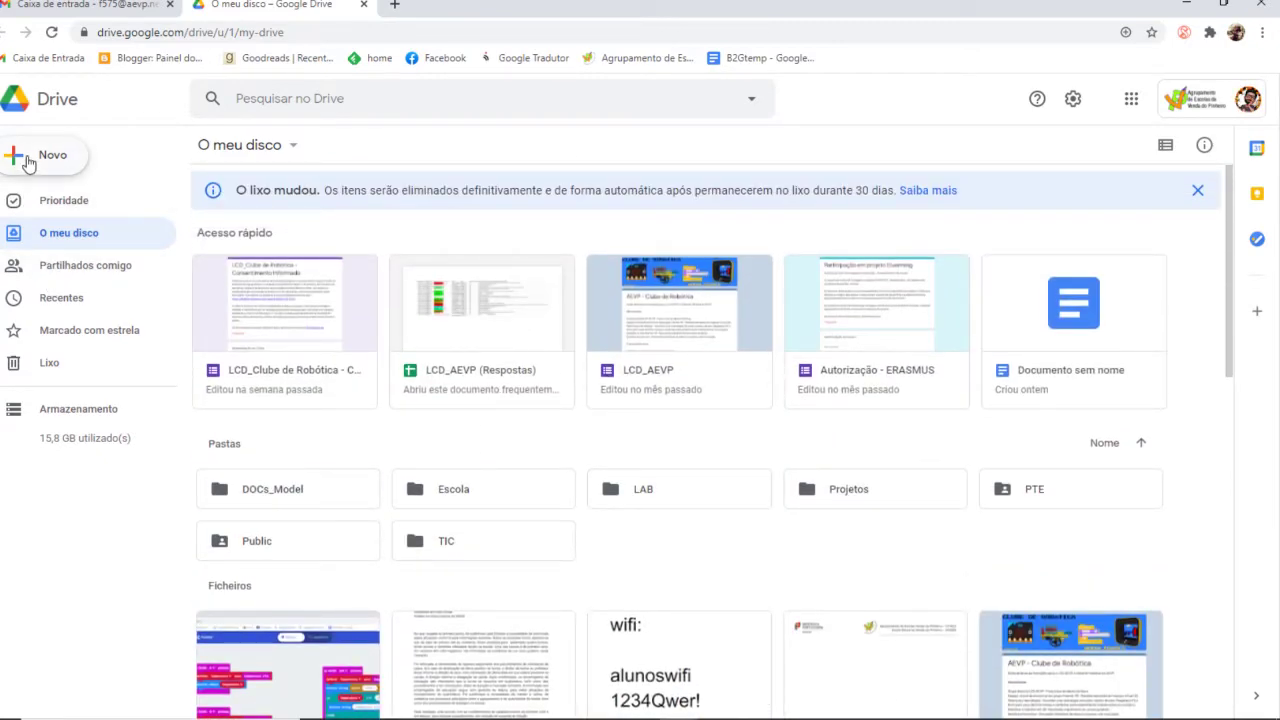
Create a new folder named 'nomepasta' in My Drive and open it
key(Tab)
click(28, 162)
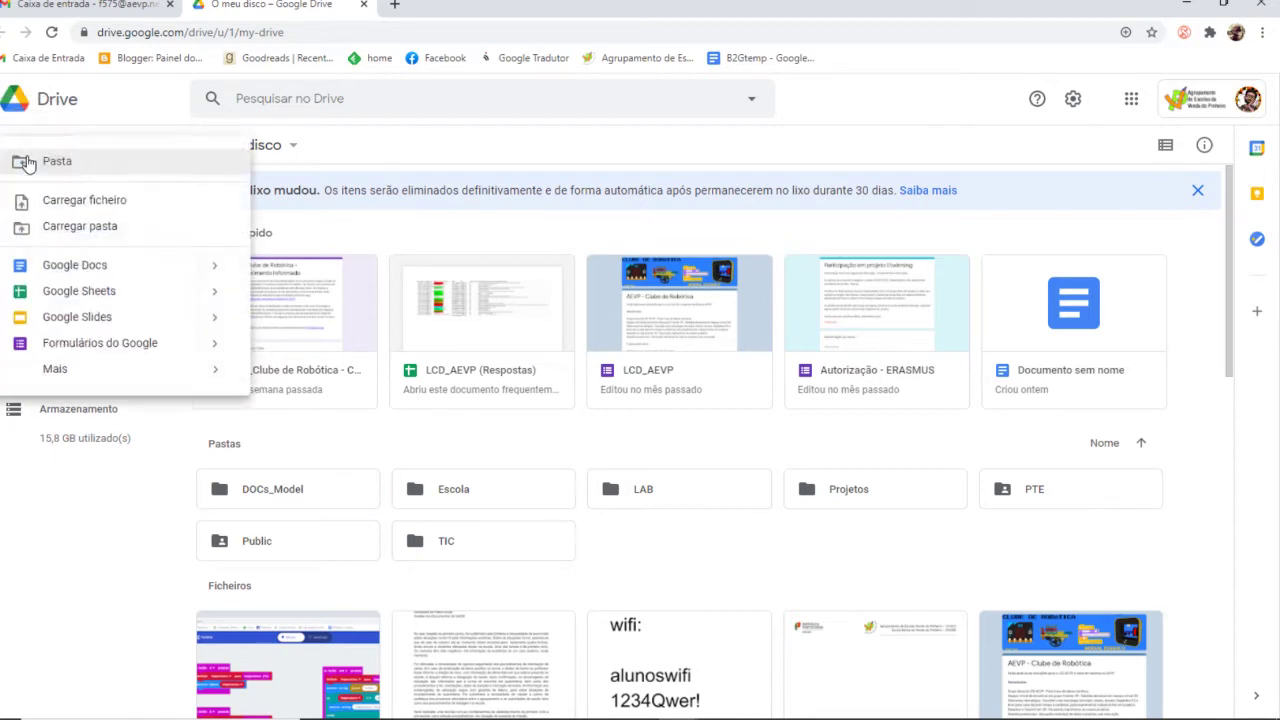
click(96, 161)
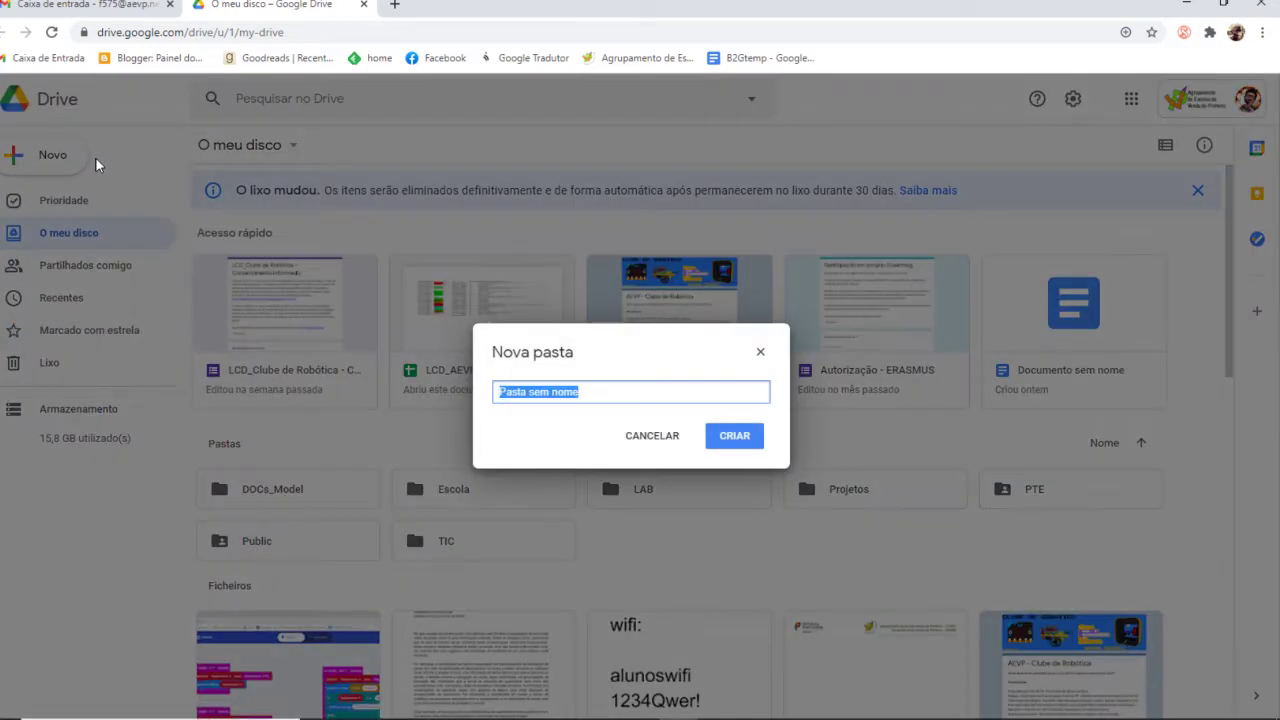
text(n)
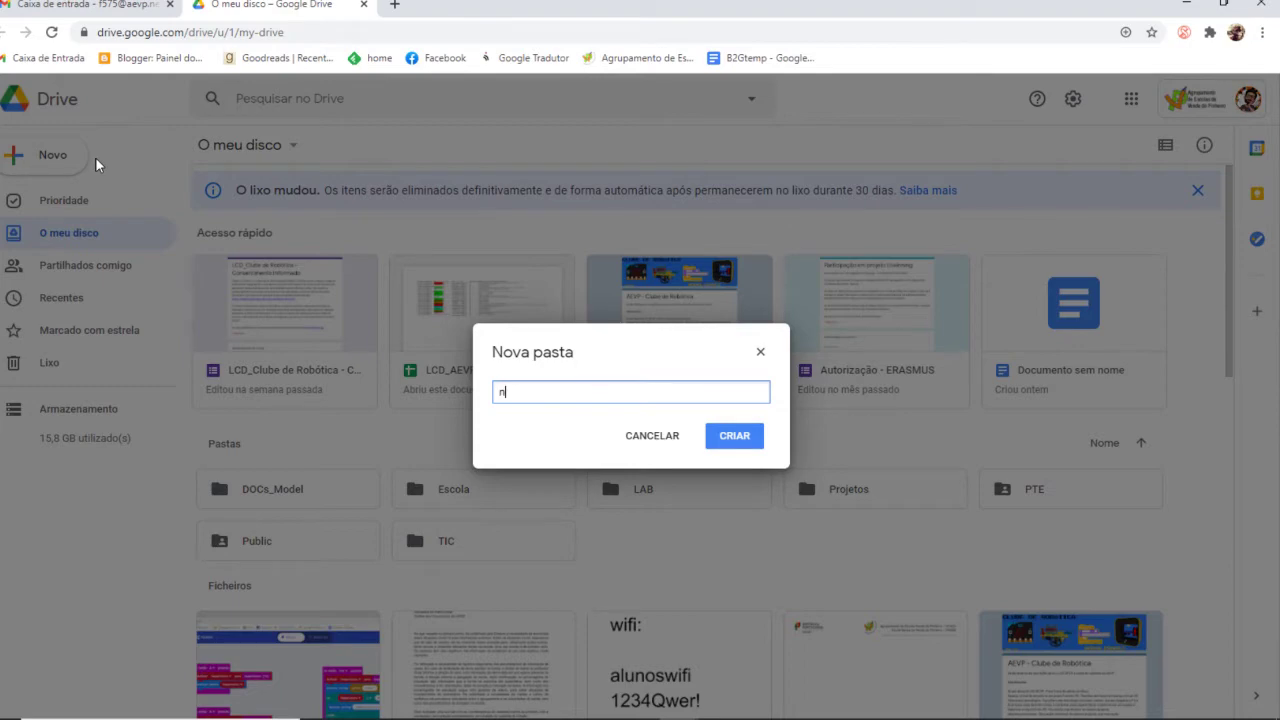
text(omepasta)
click(751, 446)
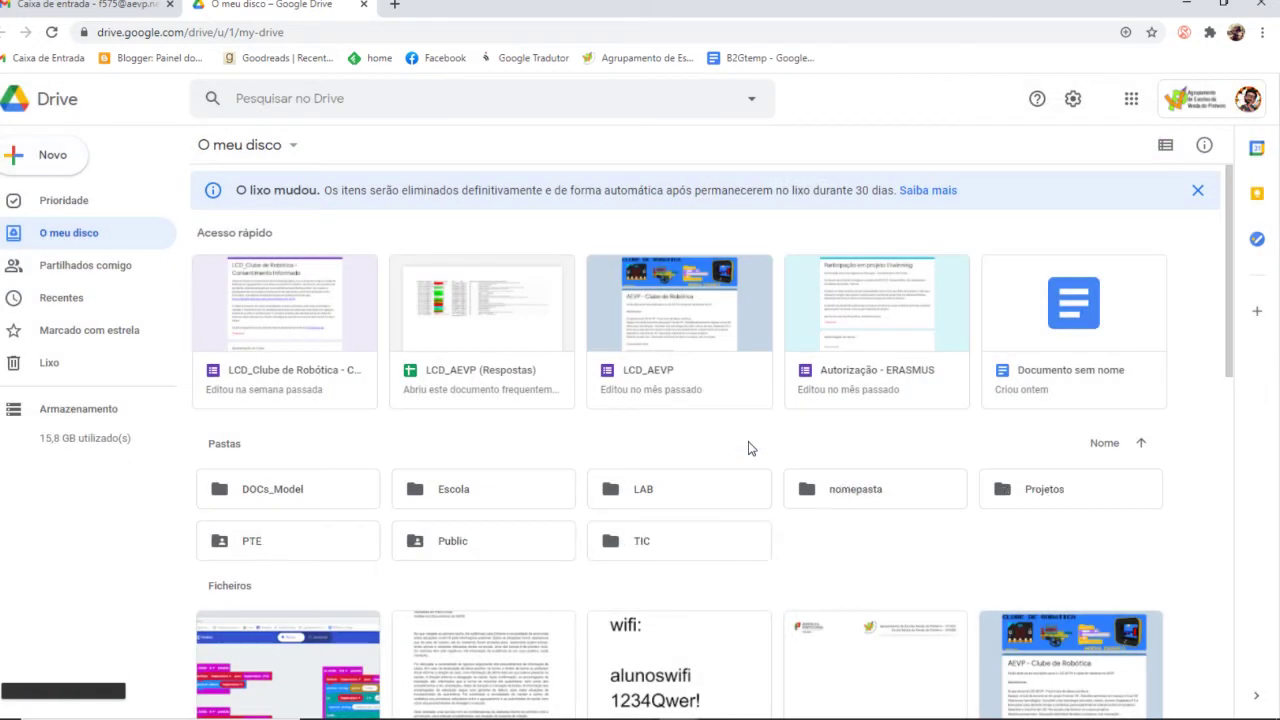
double_click(846, 492)
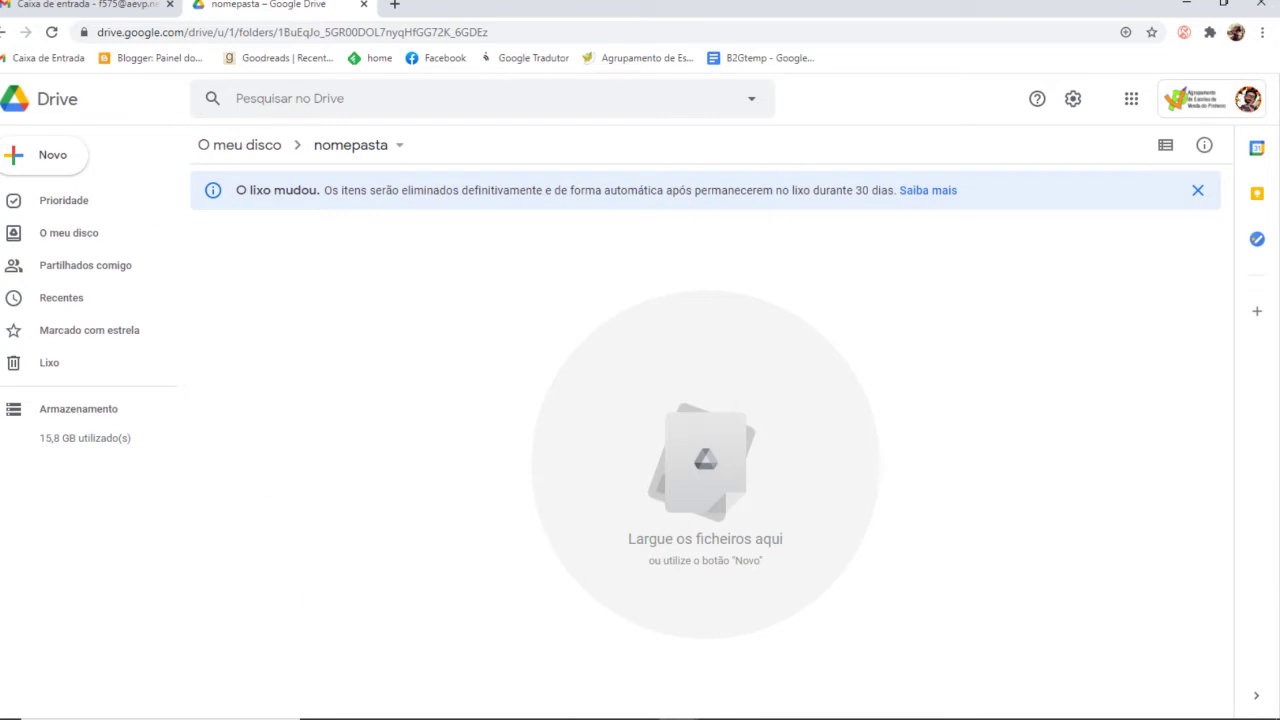
Upload the Word file 'Modelo para elaboração do Plano da Oficina de Formação' from Transferências
click(49, 162)
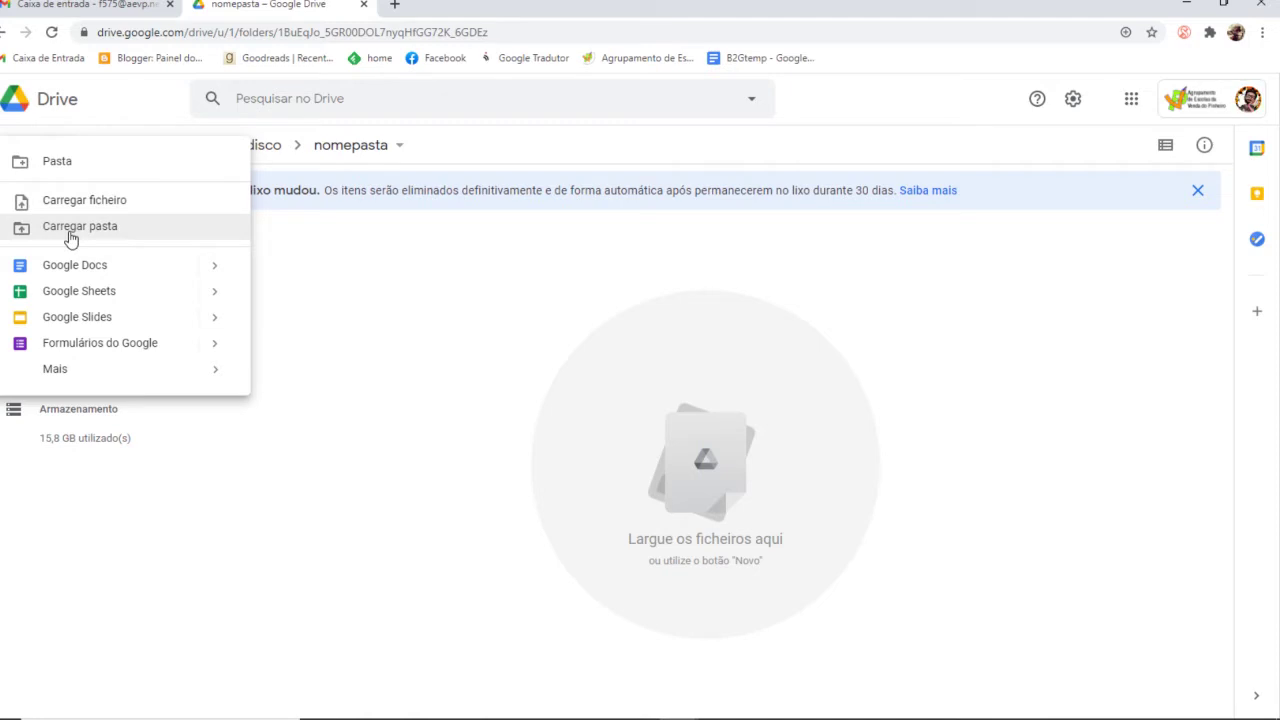
click(114, 207)
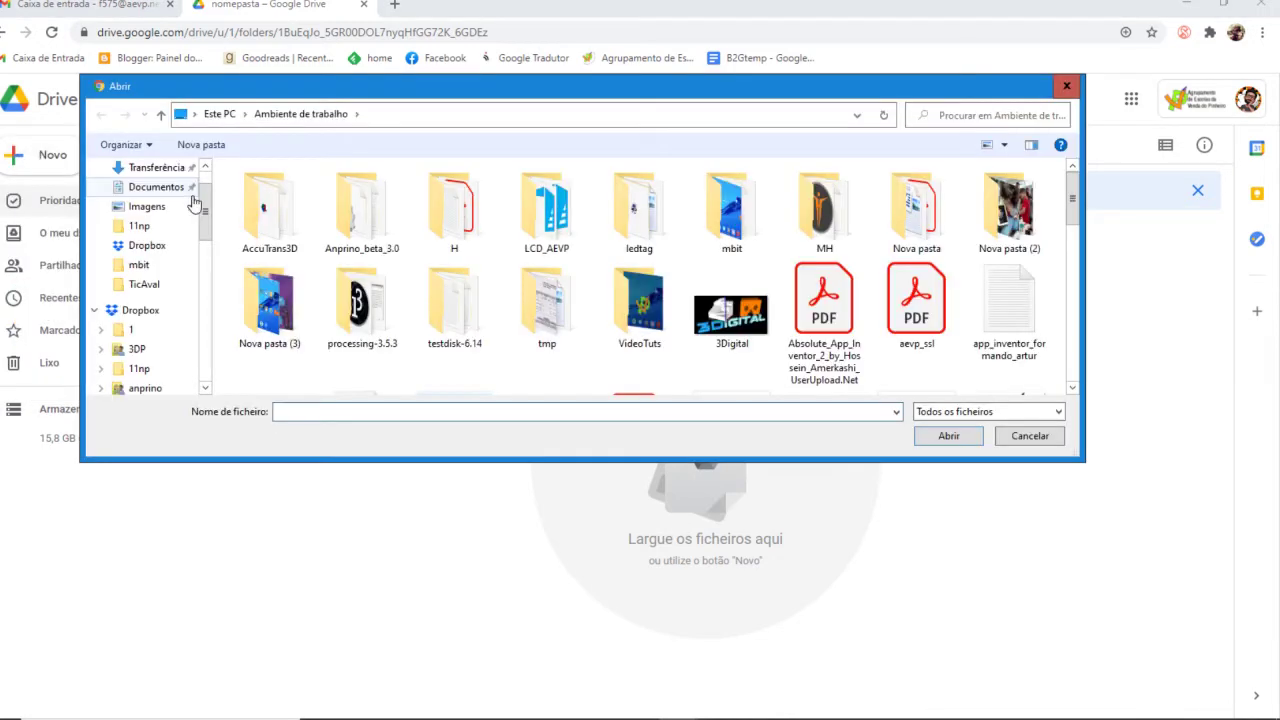
click(155, 167)
click(269, 245)
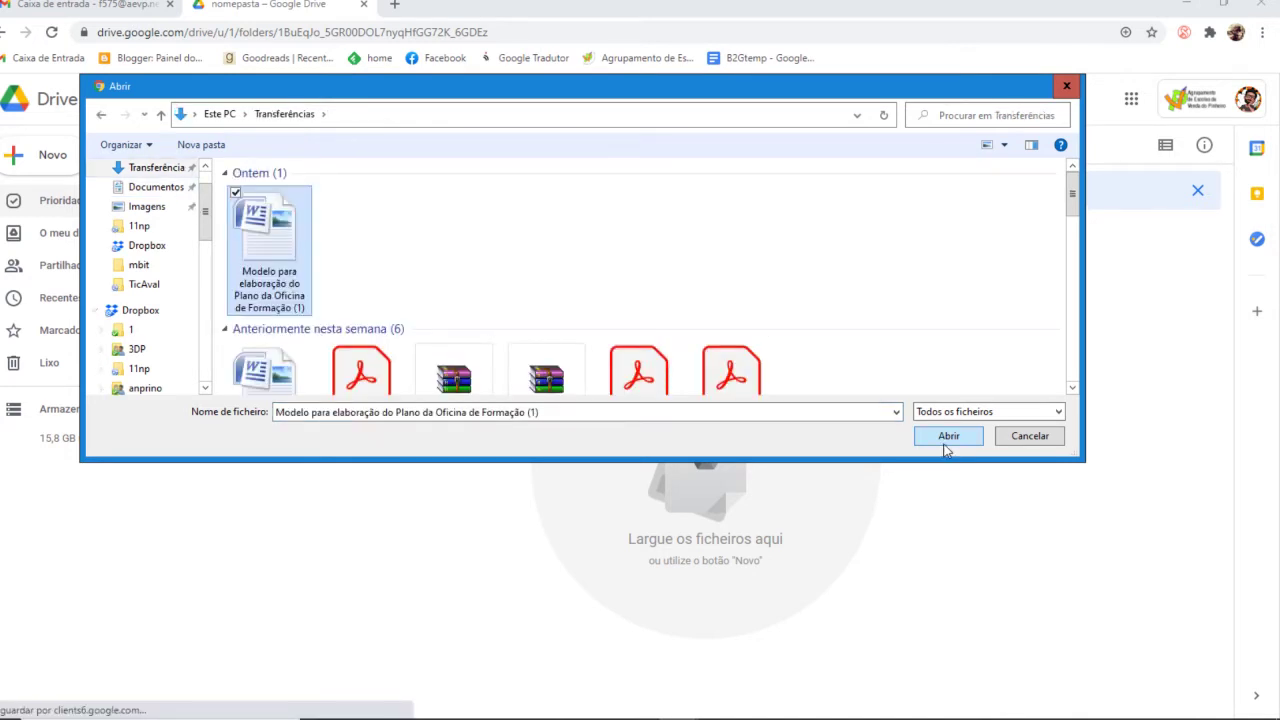
click(945, 443)
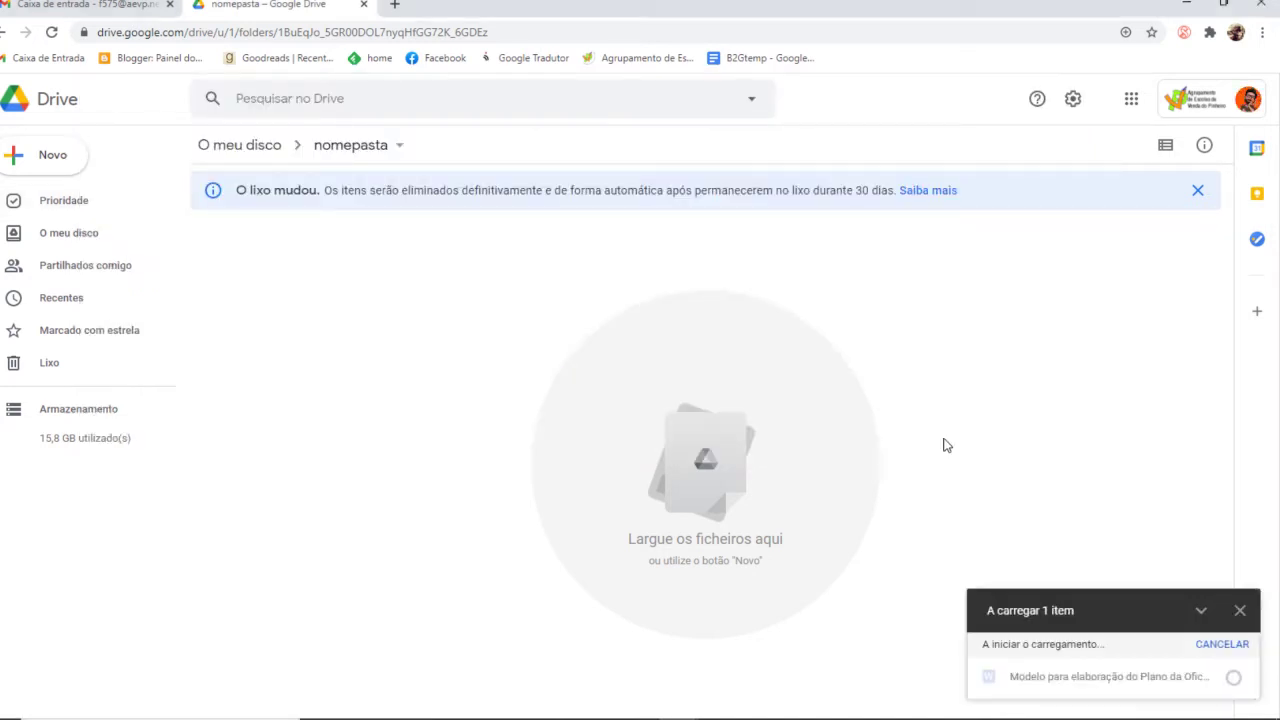
Drag LogoAEVPVectorizado.png from the mbit Explorer window into the nomepasta folder
mouse_move(563, 706)
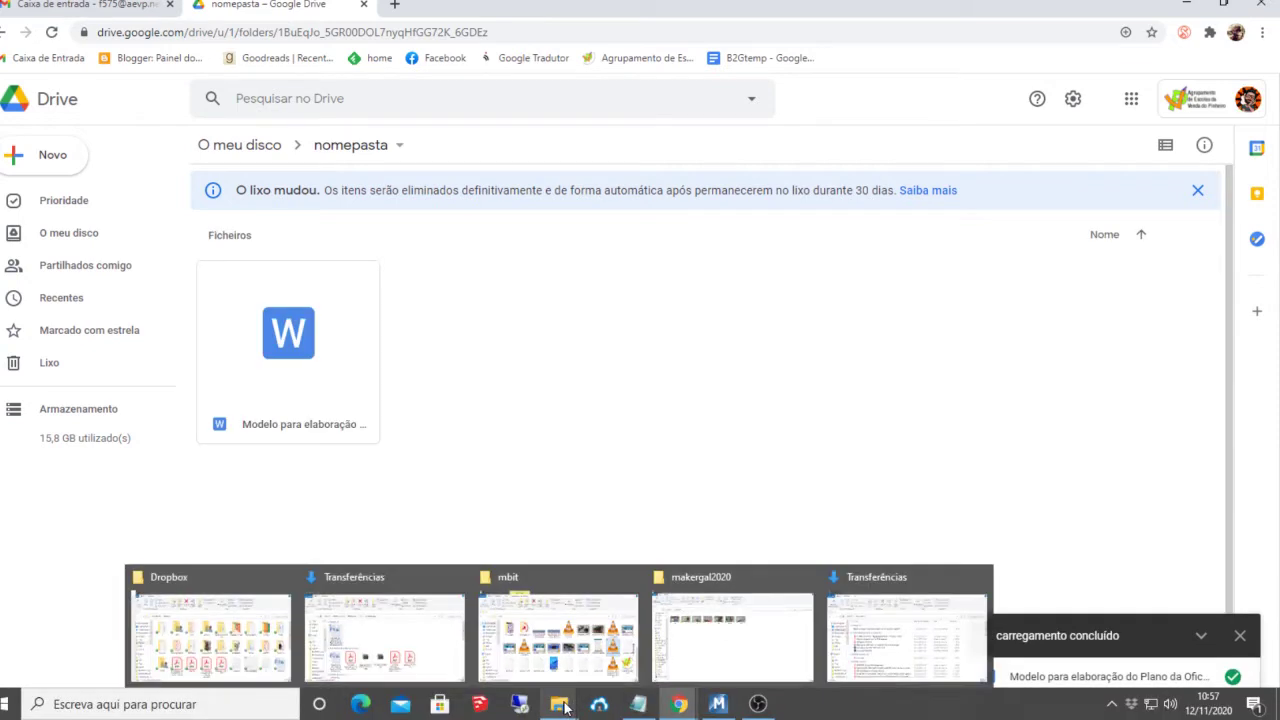
click(557, 636)
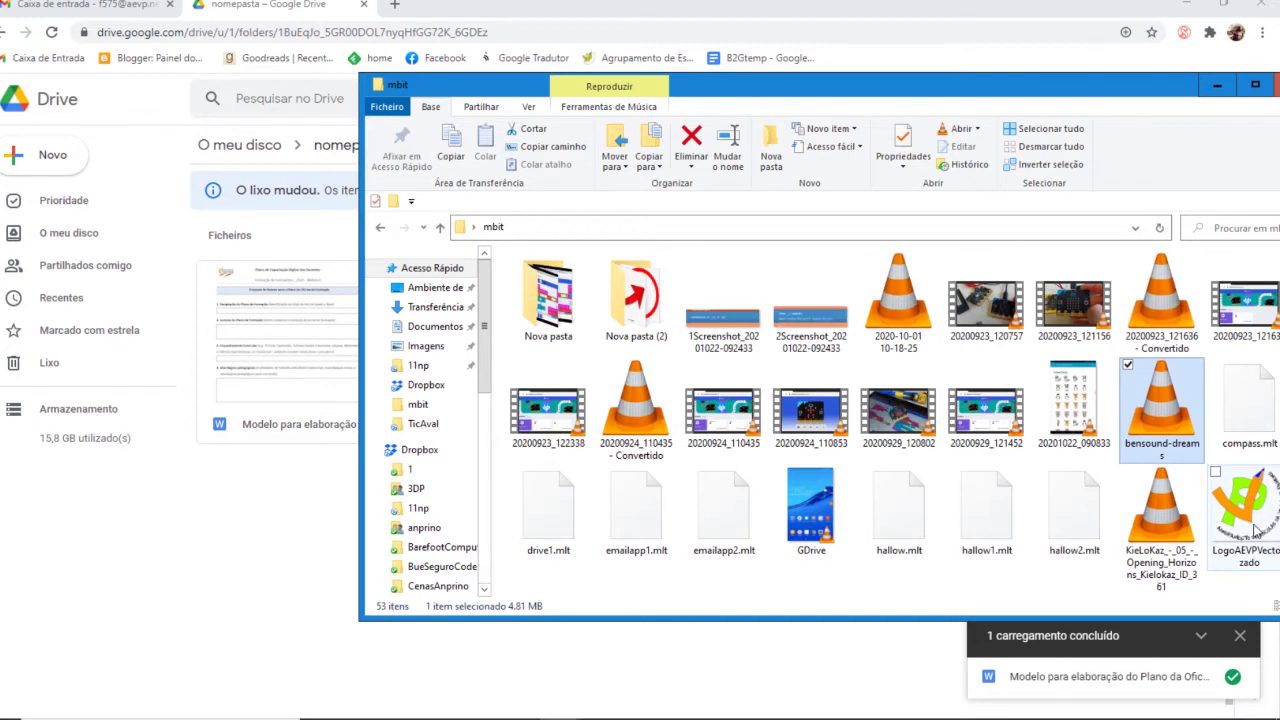
drag(1254, 530, 299, 508)
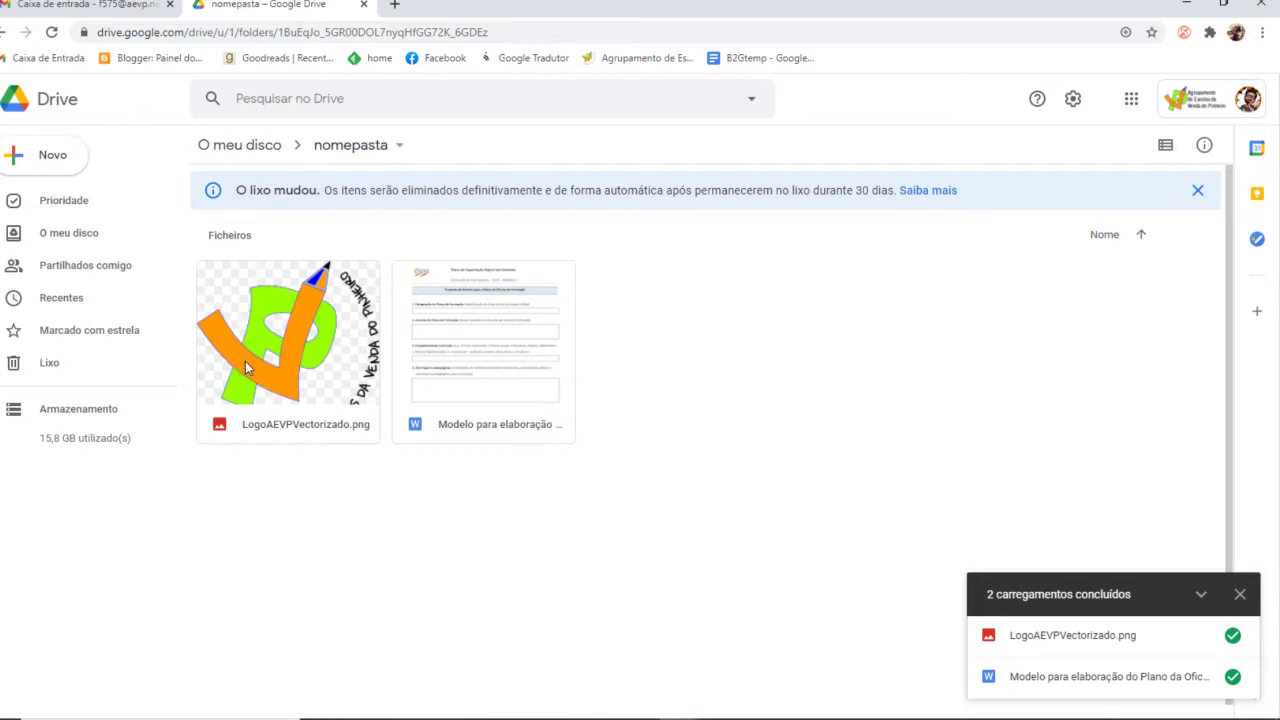
Preview the logo, then open the Word template in Google Docs and return to nomepasta
double_click(321, 344)
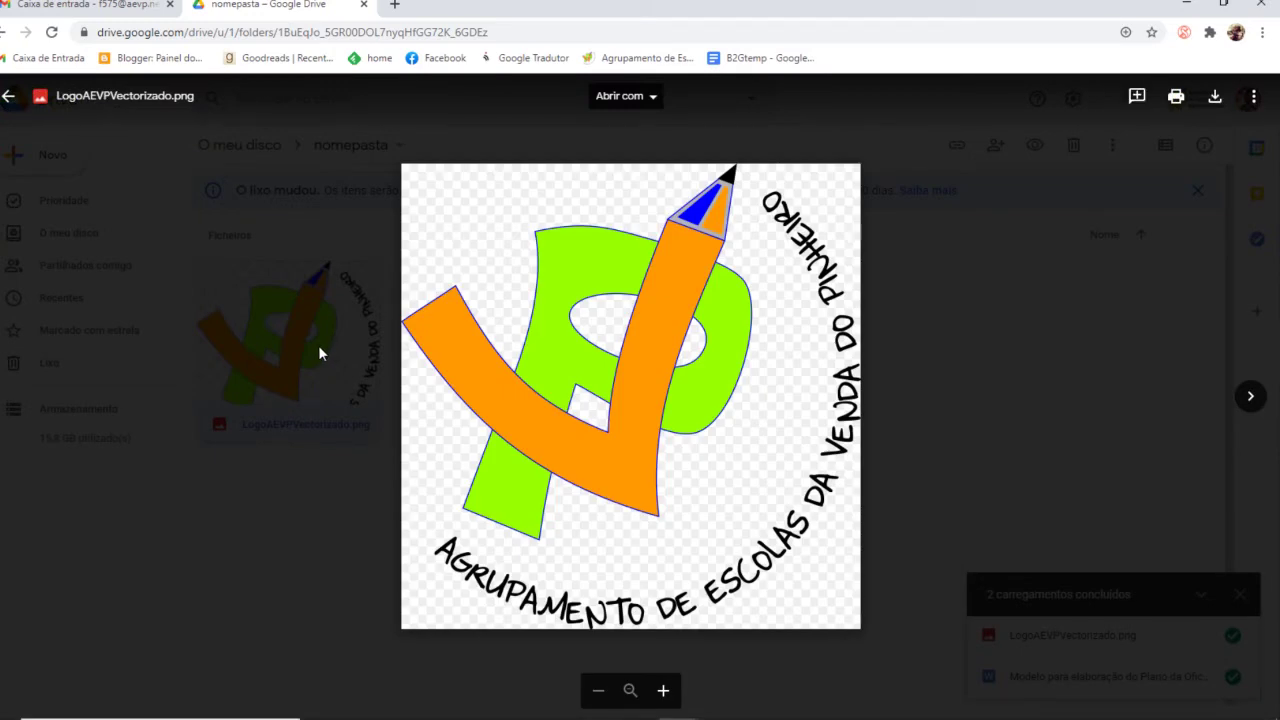
click(7, 96)
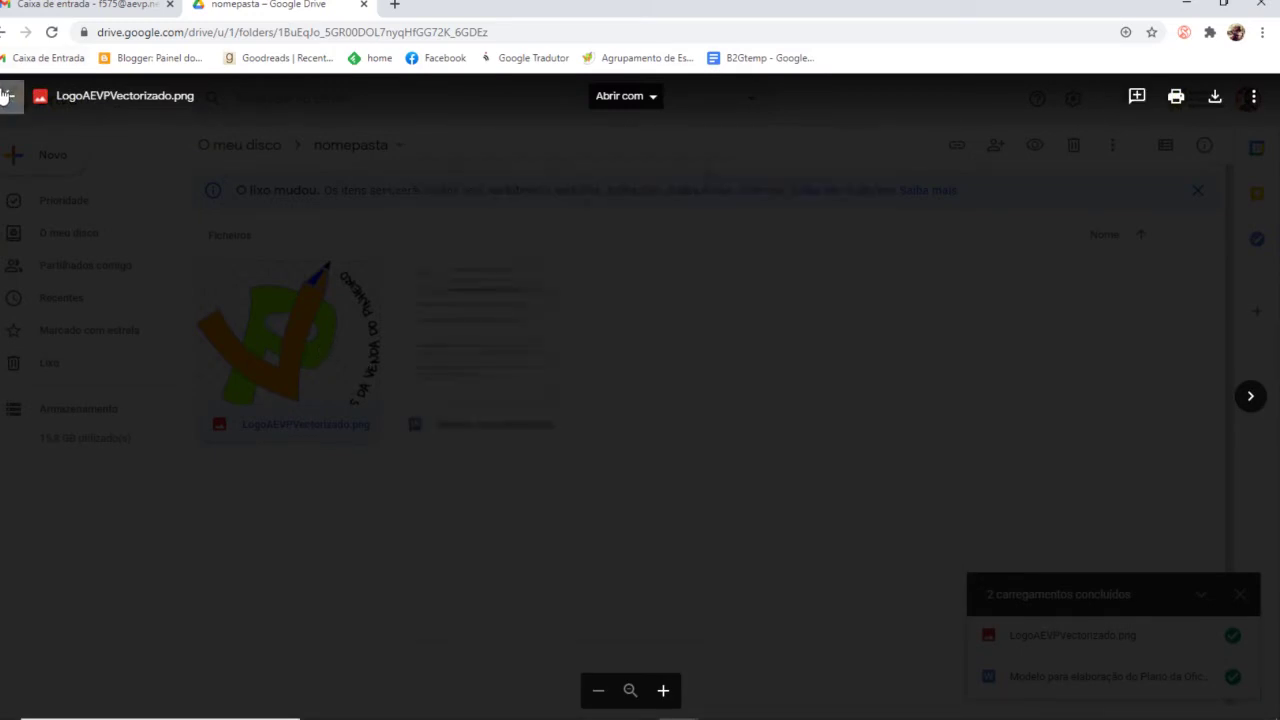
double_click(528, 362)
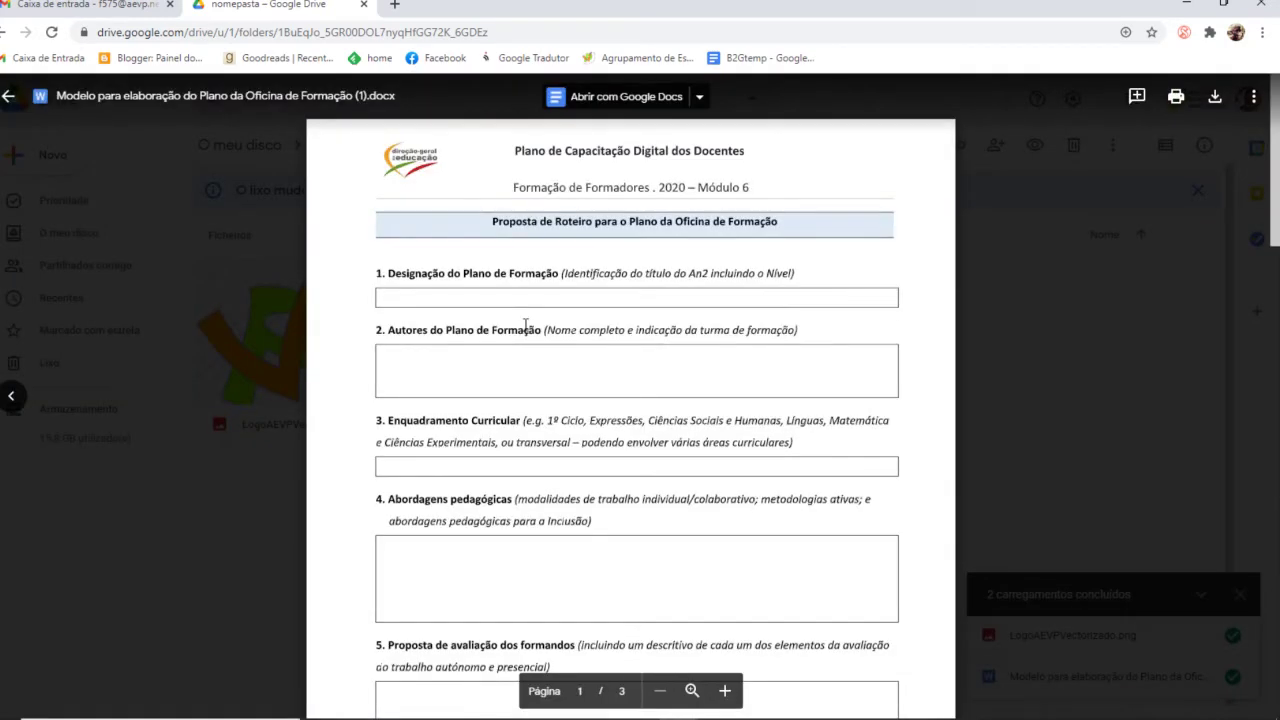
click(623, 99)
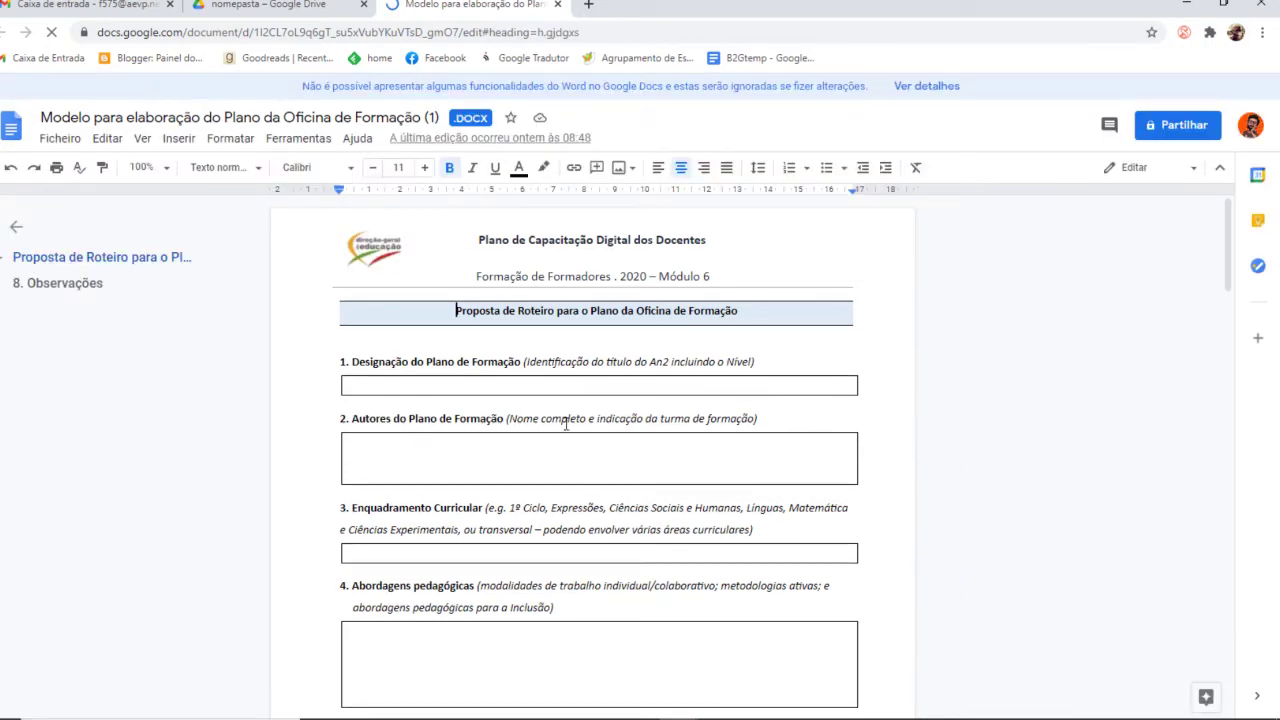
click(268, 5)
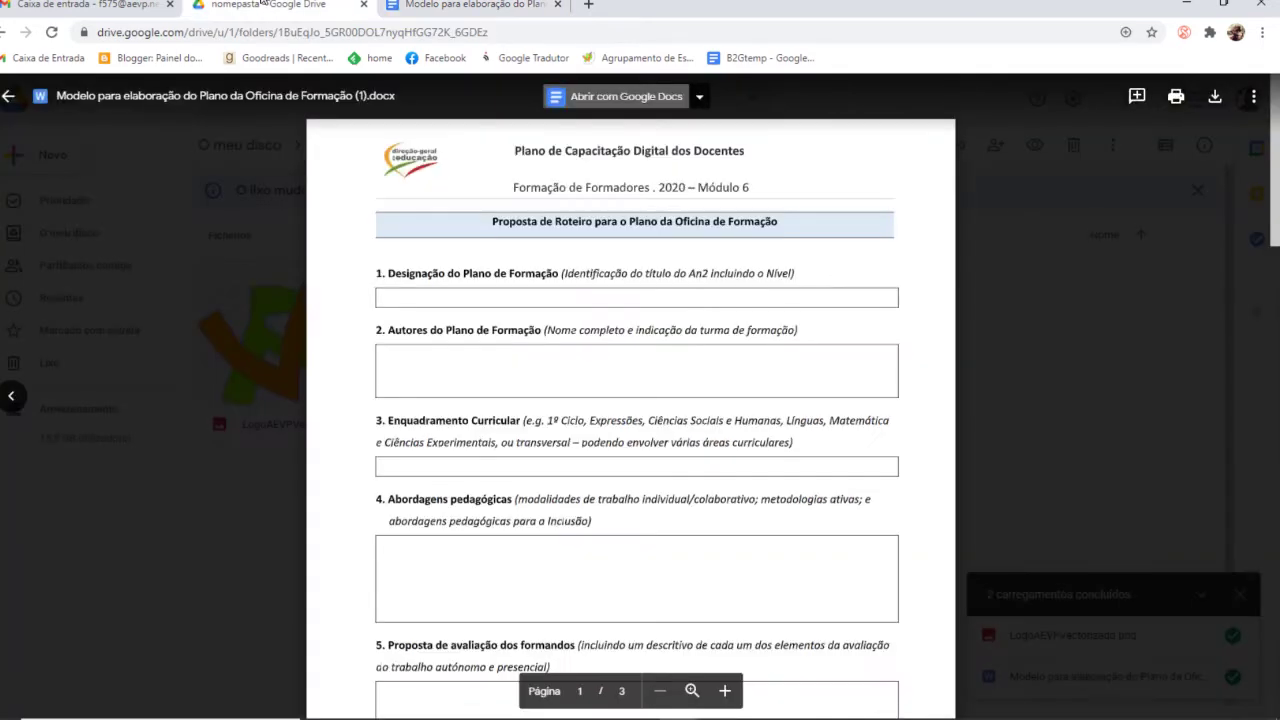
click(8, 96)
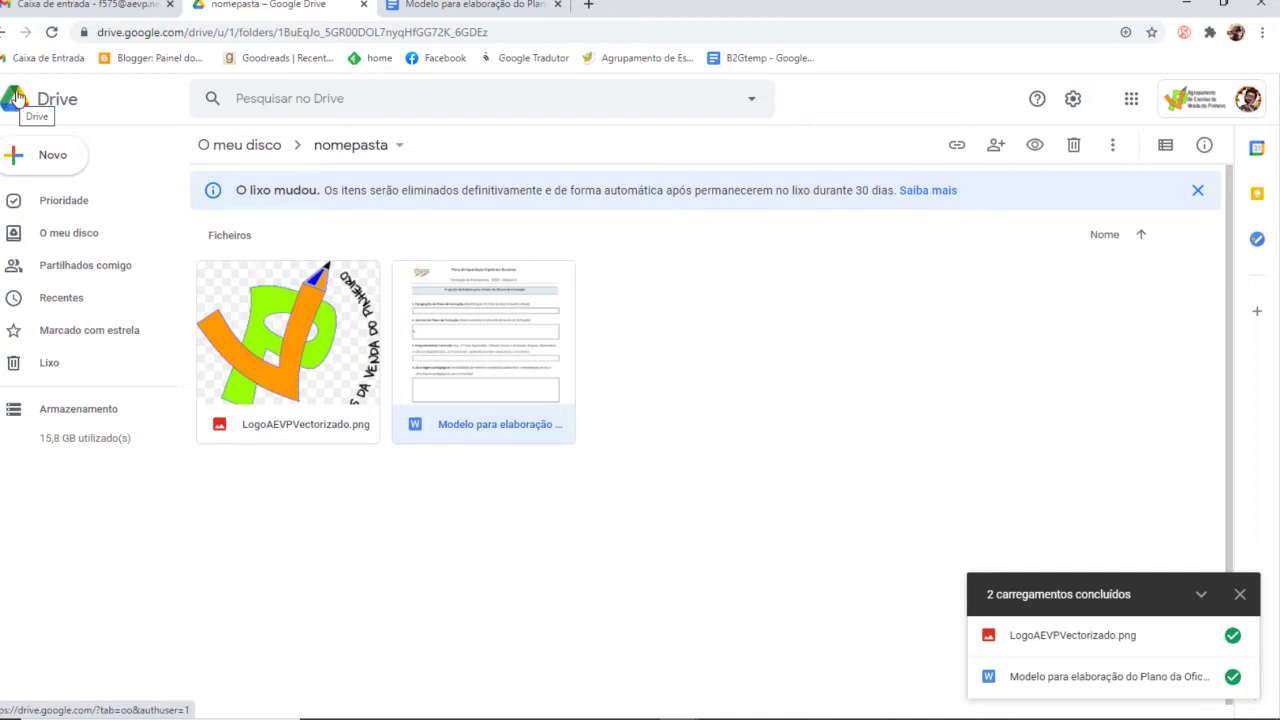
Create a new blank Google Docs document, view it, and return to nomepasta
click(37, 160)
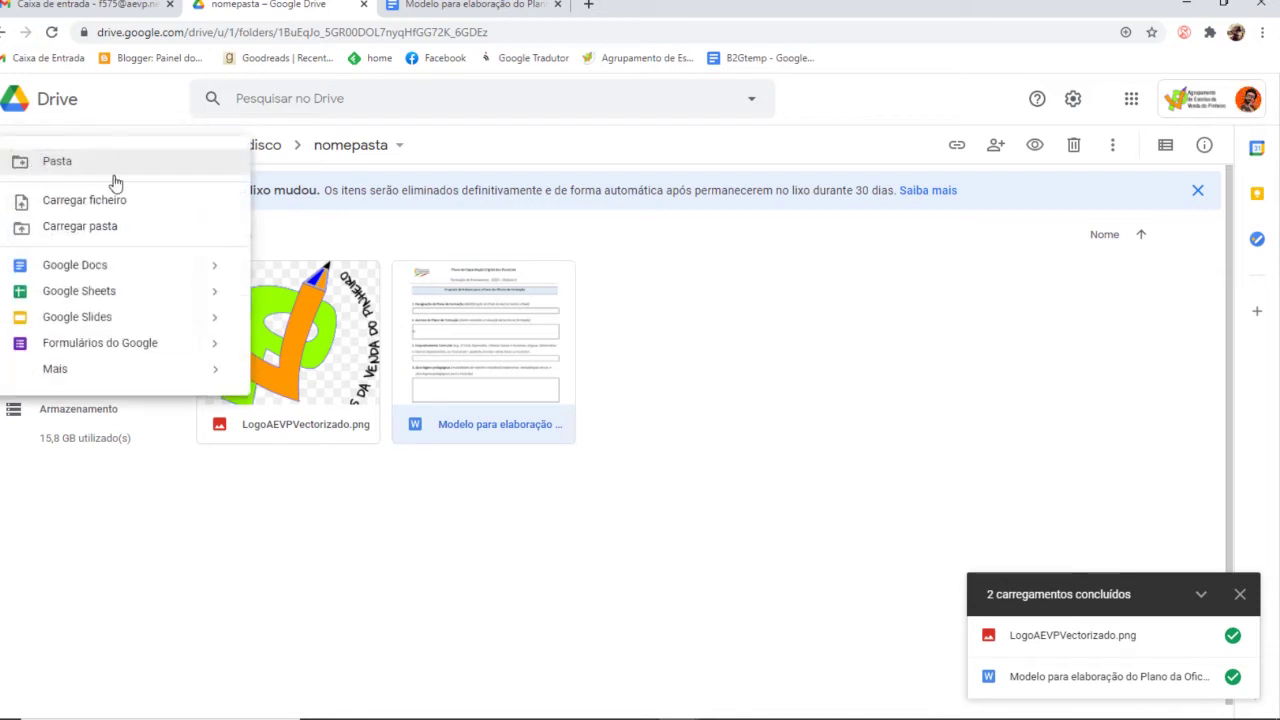
click(141, 270)
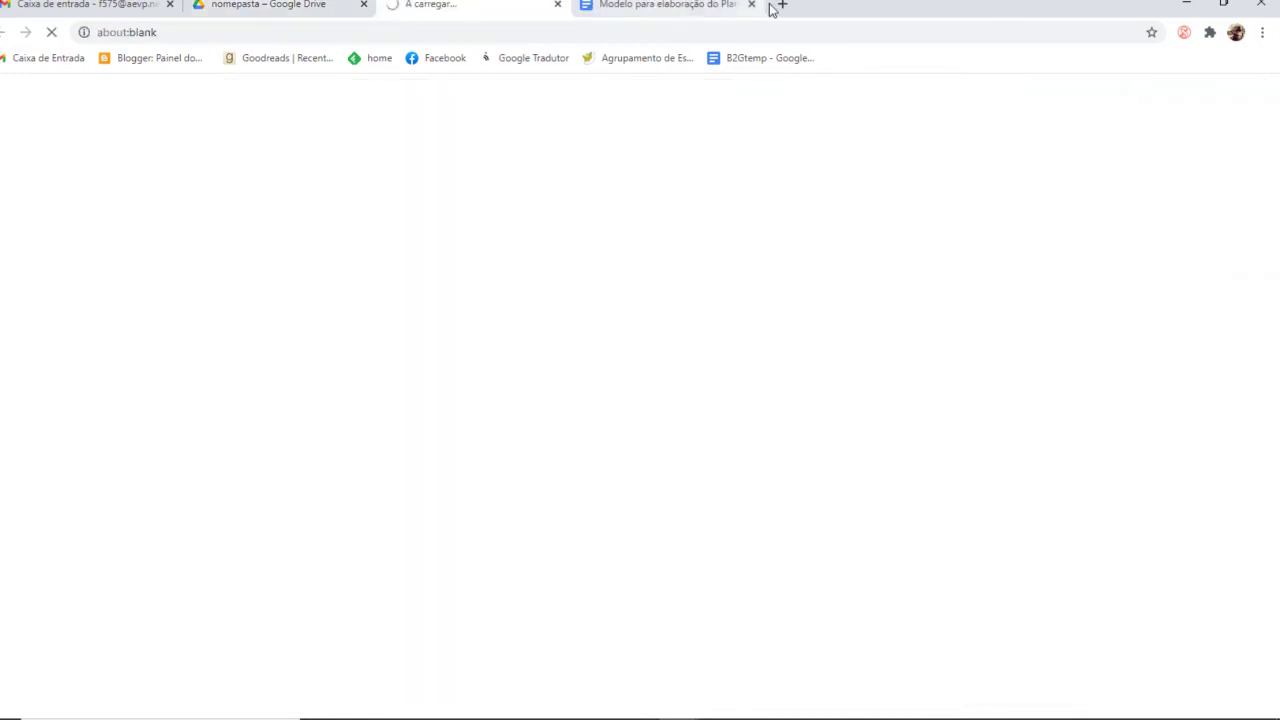
click(745, 10)
click(437, 5)
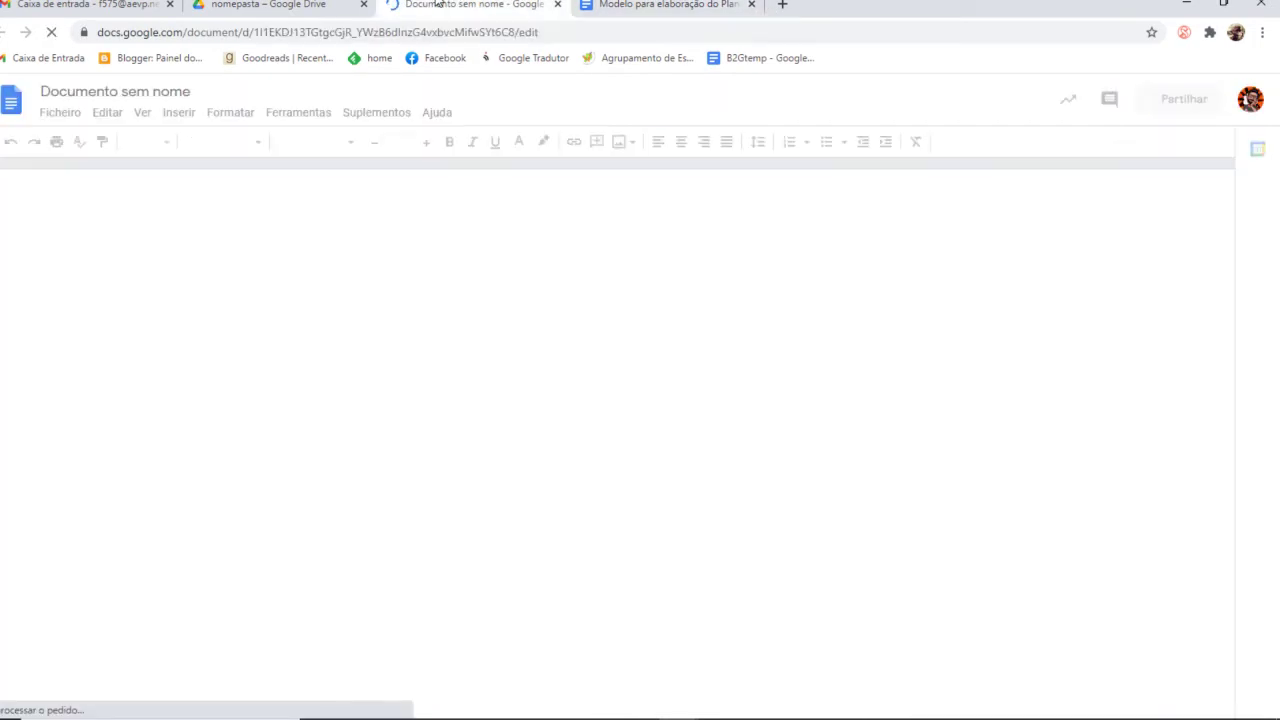
click(315, 5)
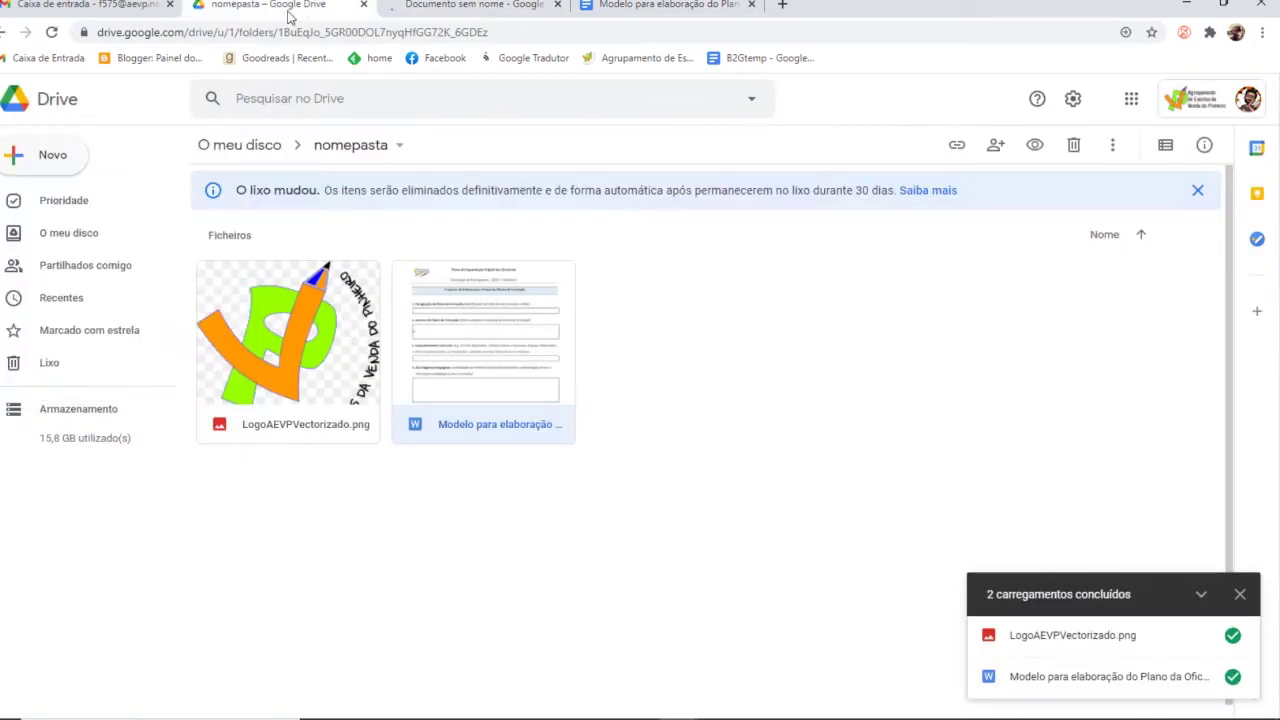
Create a new Google Sheets spreadsheet and return to the nomepasta tab
click(52, 158)
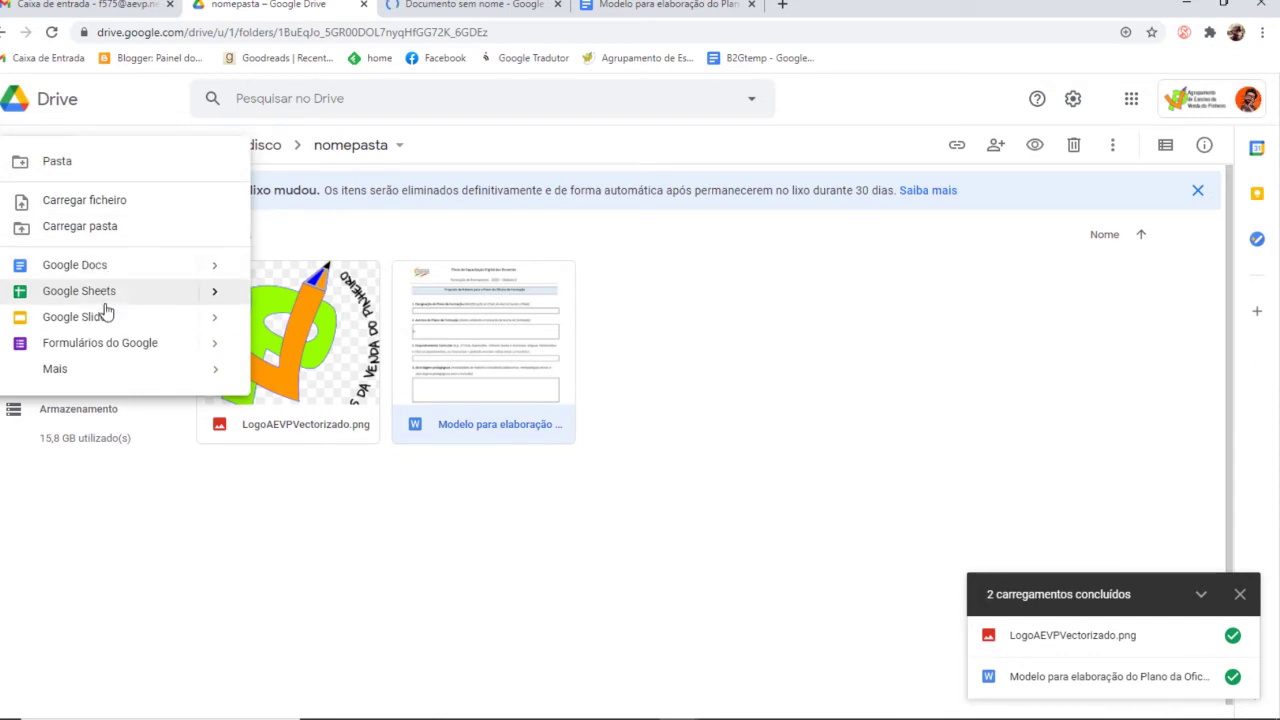
click(160, 300)
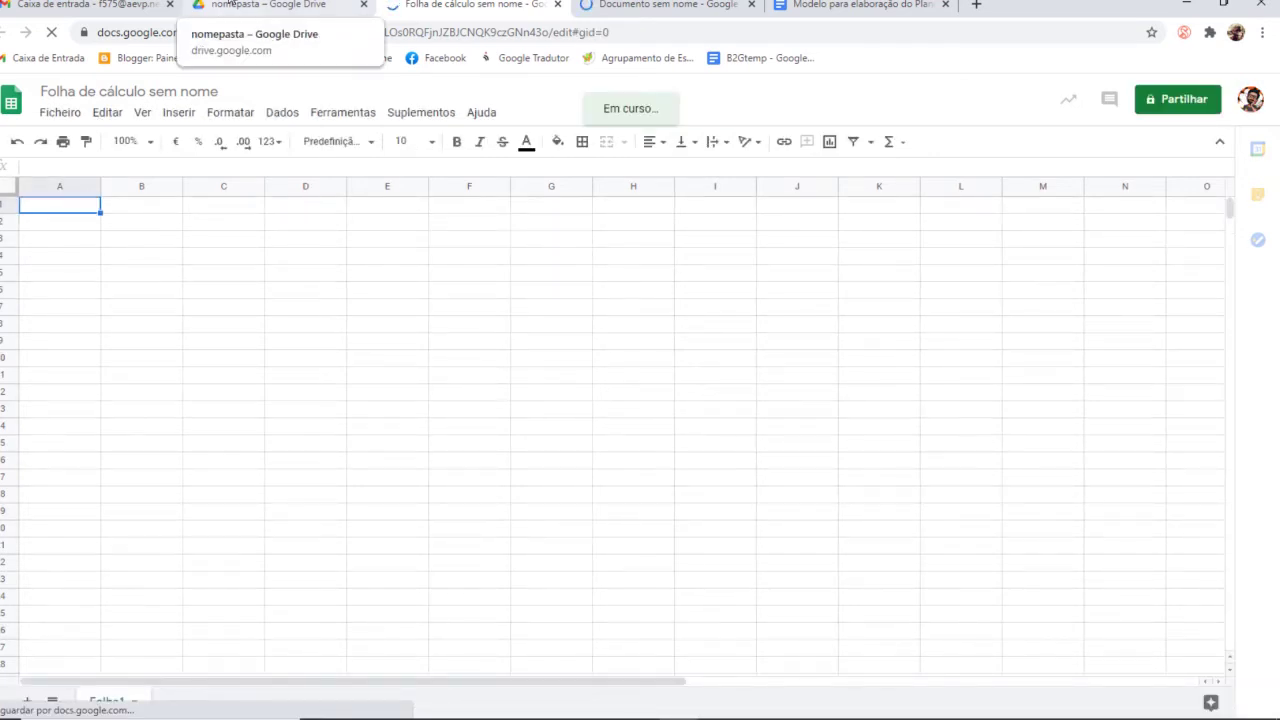
click(230, 4)
Create a new Google Slides presentation, then show the Novo menu's Mais submenu
click(63, 158)
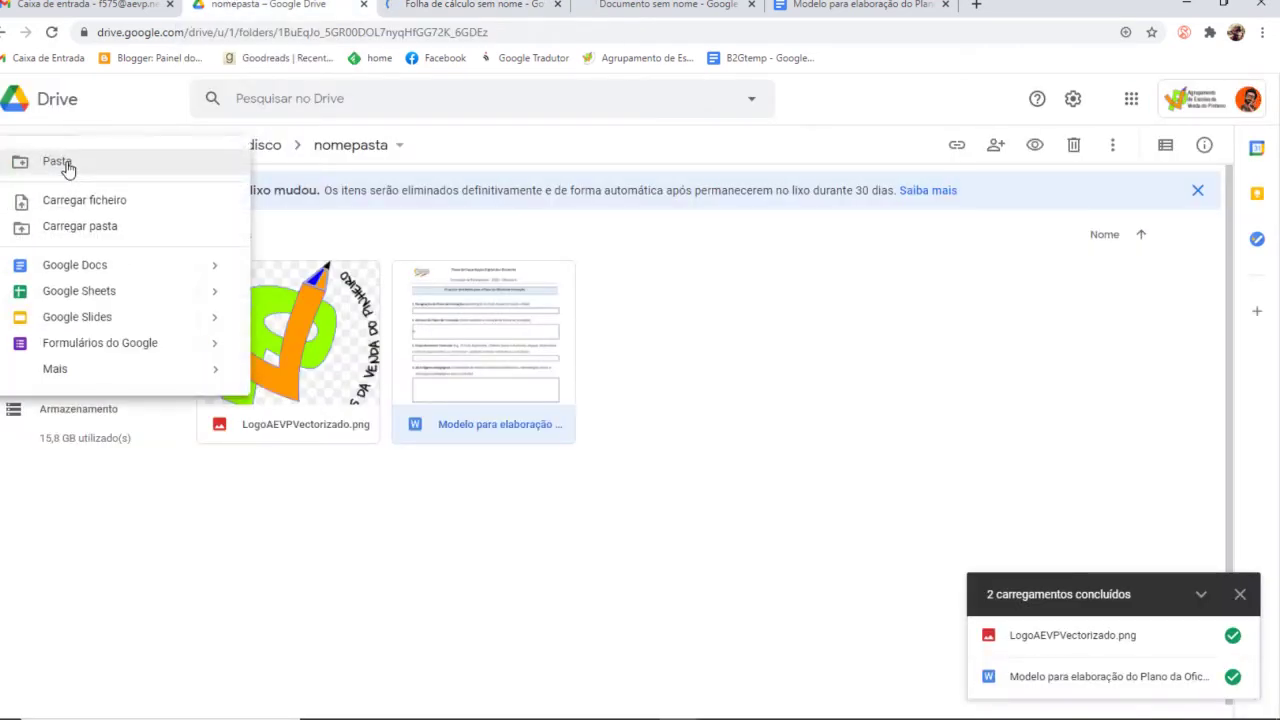
click(84, 320)
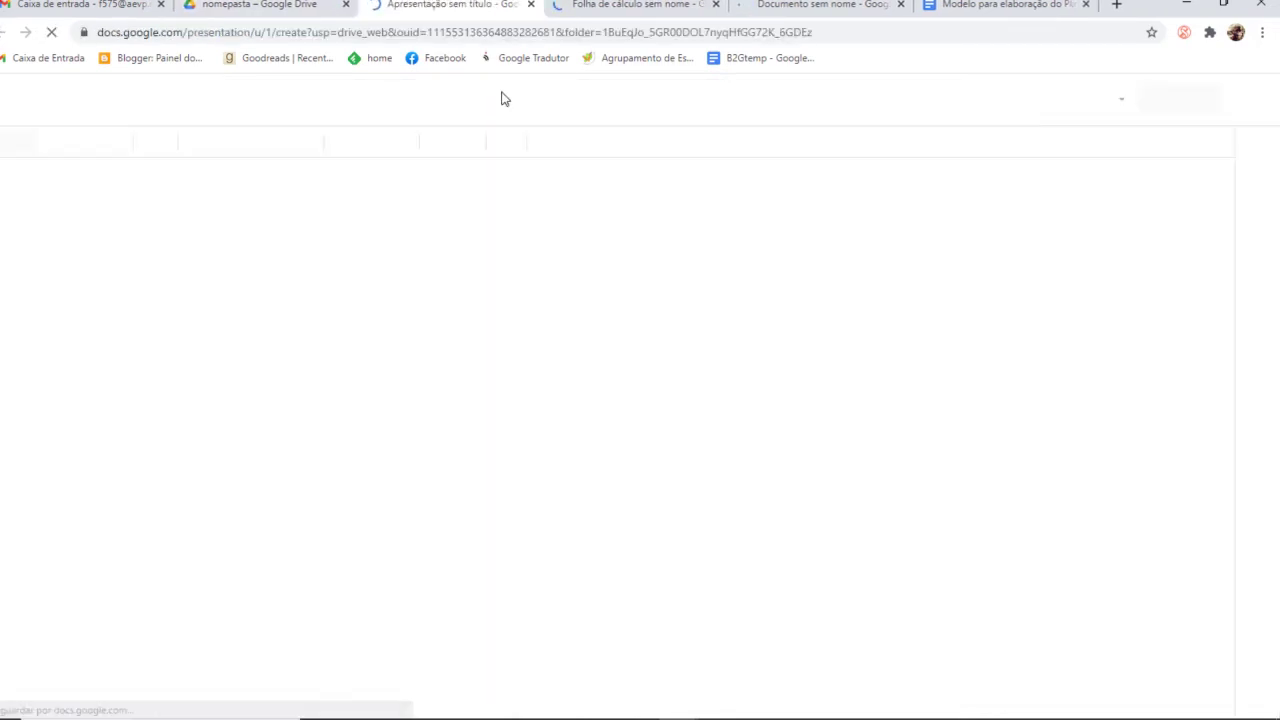
click(289, 4)
click(55, 160)
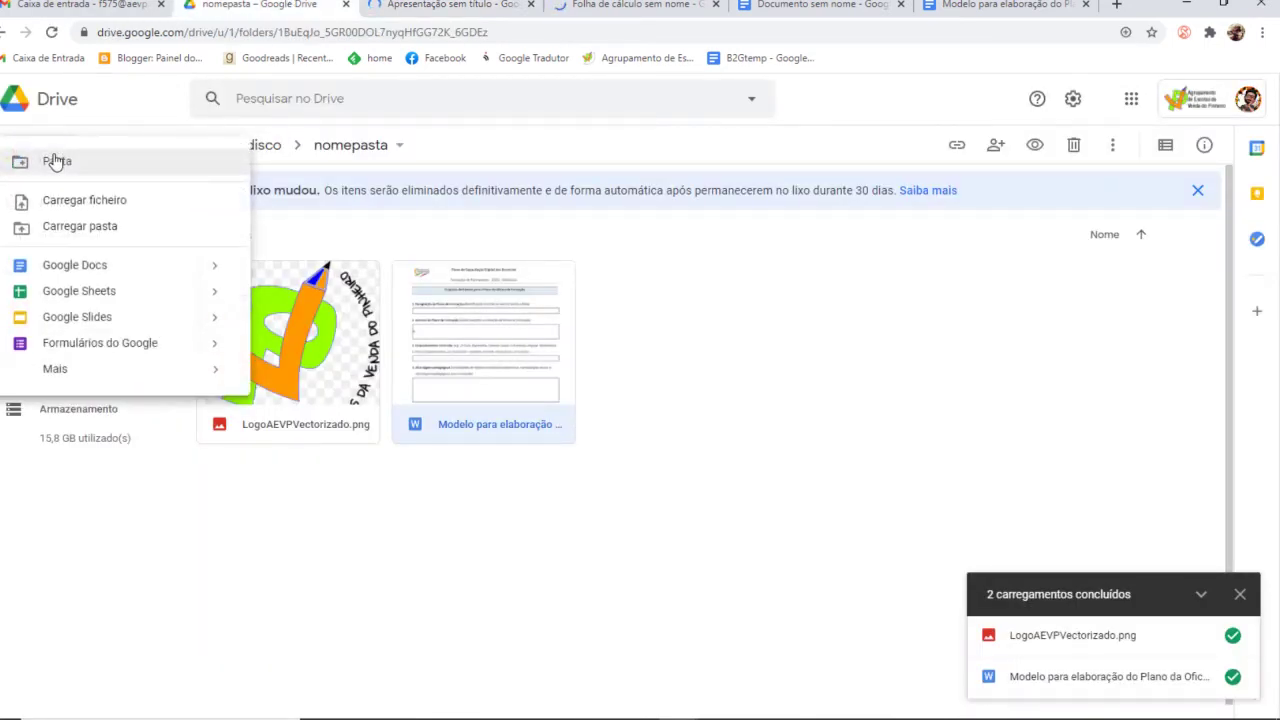
mouse_move(86, 370)
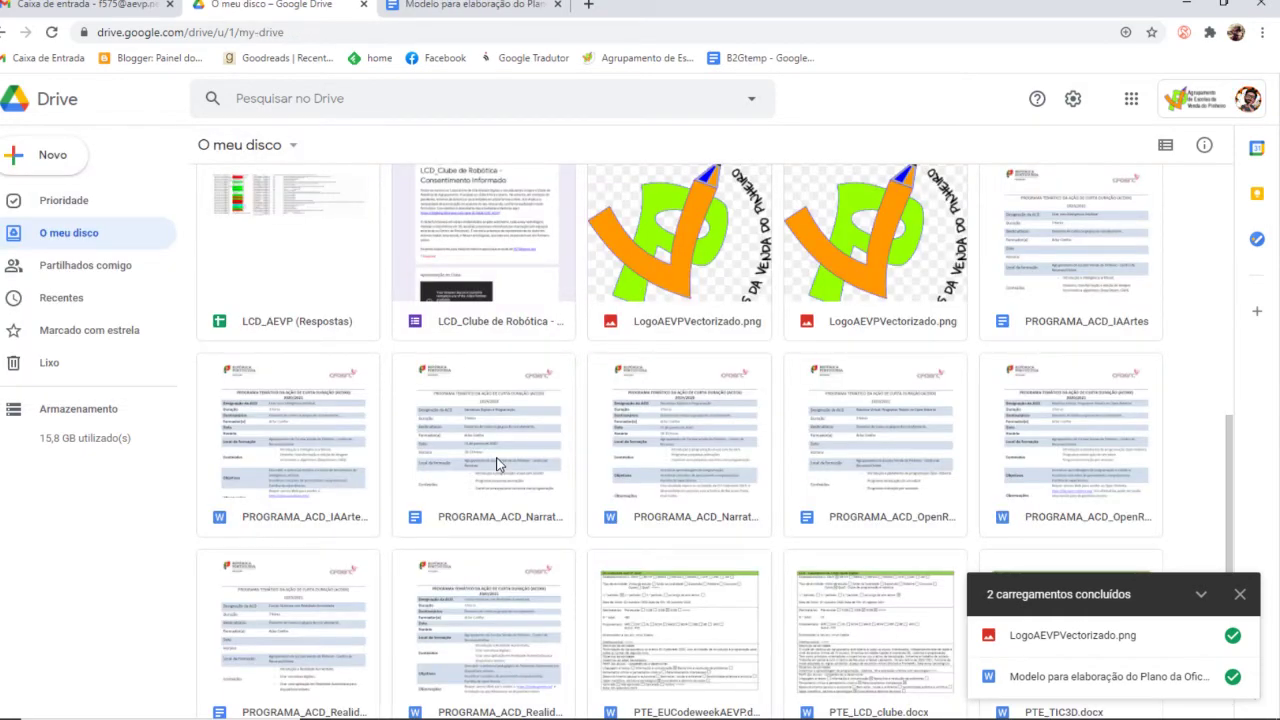
Scroll through My Drive's Pastas and Ficheiros sections, now listing nomepasta
scroll(498, 463, up, 3)
scroll(498, 463, up, 2)
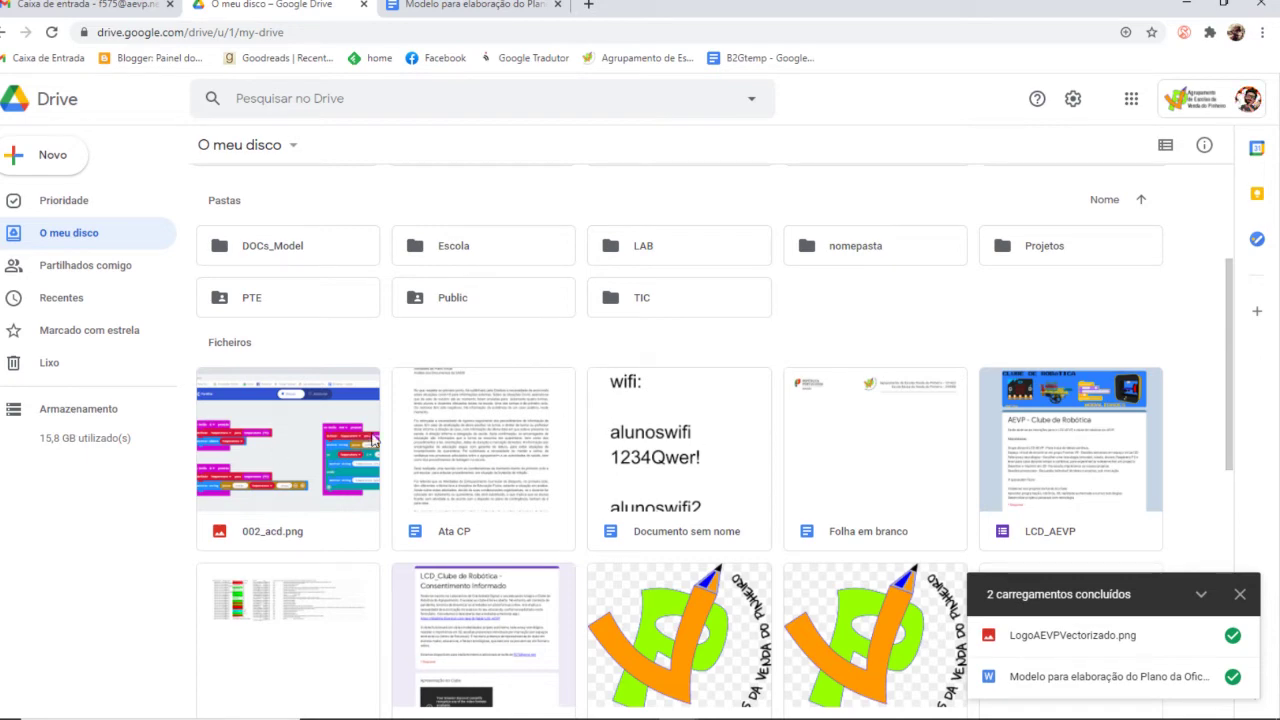
scroll(425, 410, down, 6)
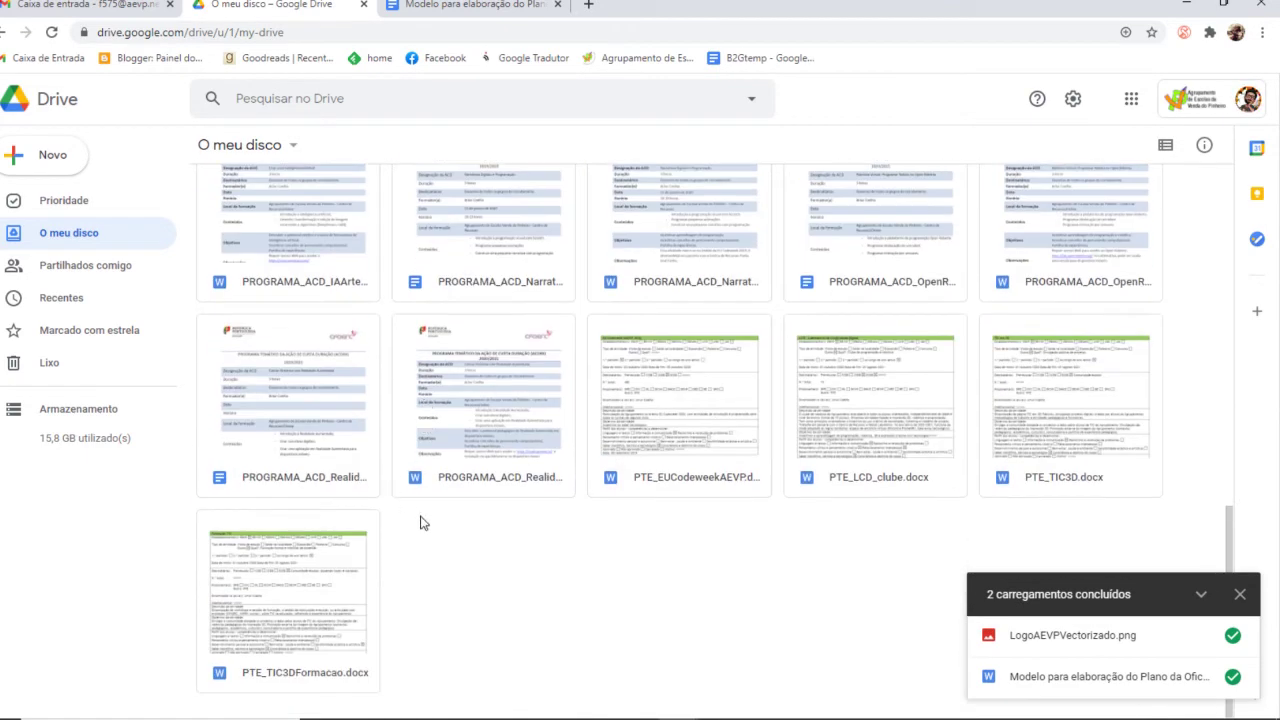
scroll(420, 520, up, 10)
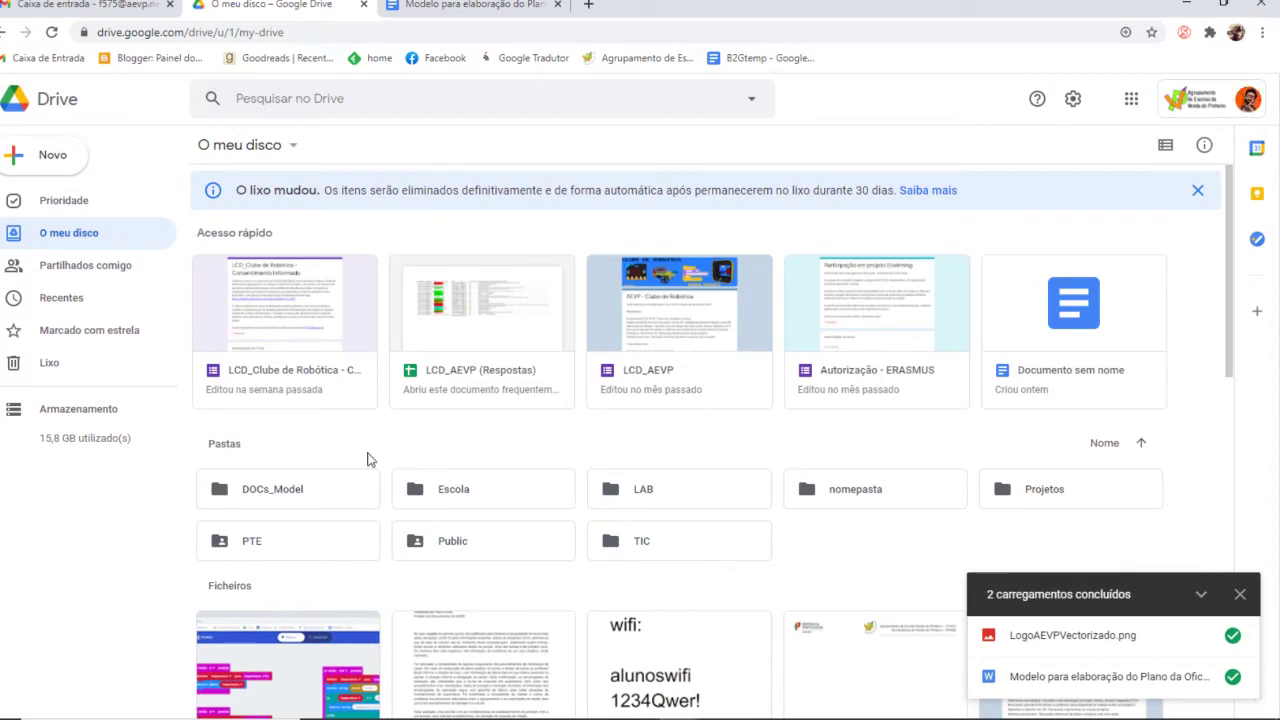
scroll(366, 457, down, 3)
scroll(366, 457, up, 1)
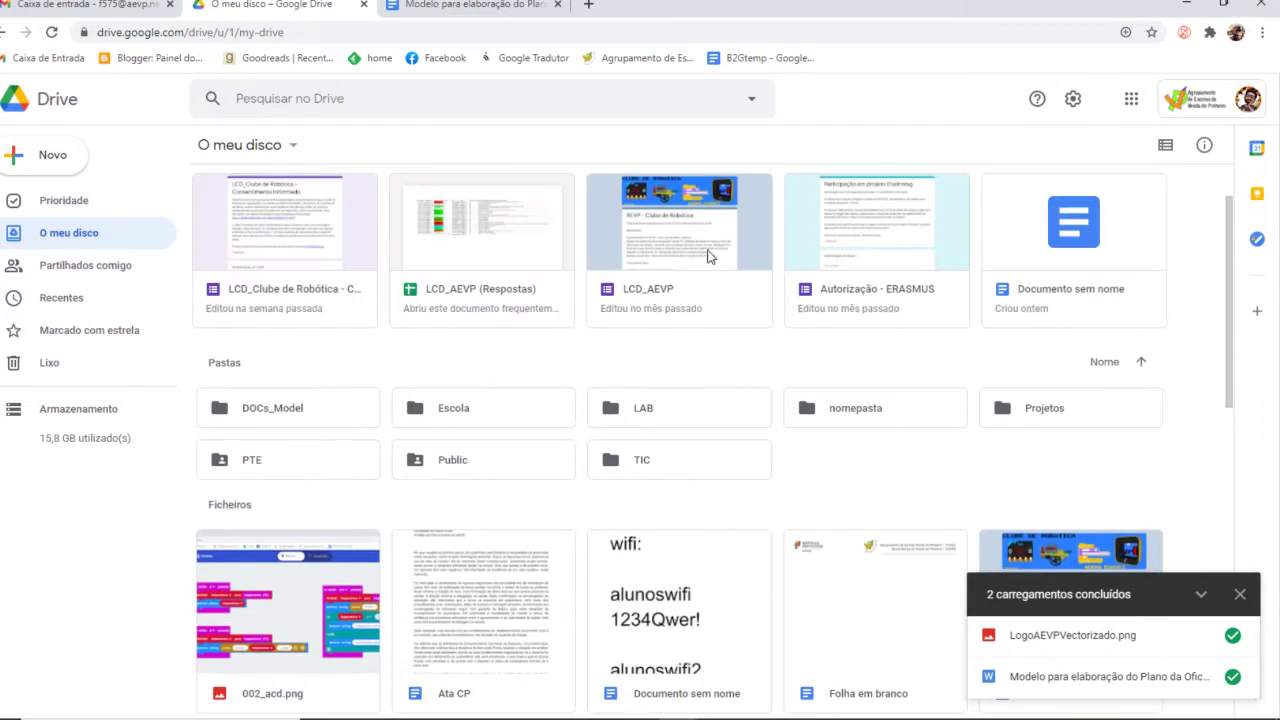
scroll(722, 492, down, 3)
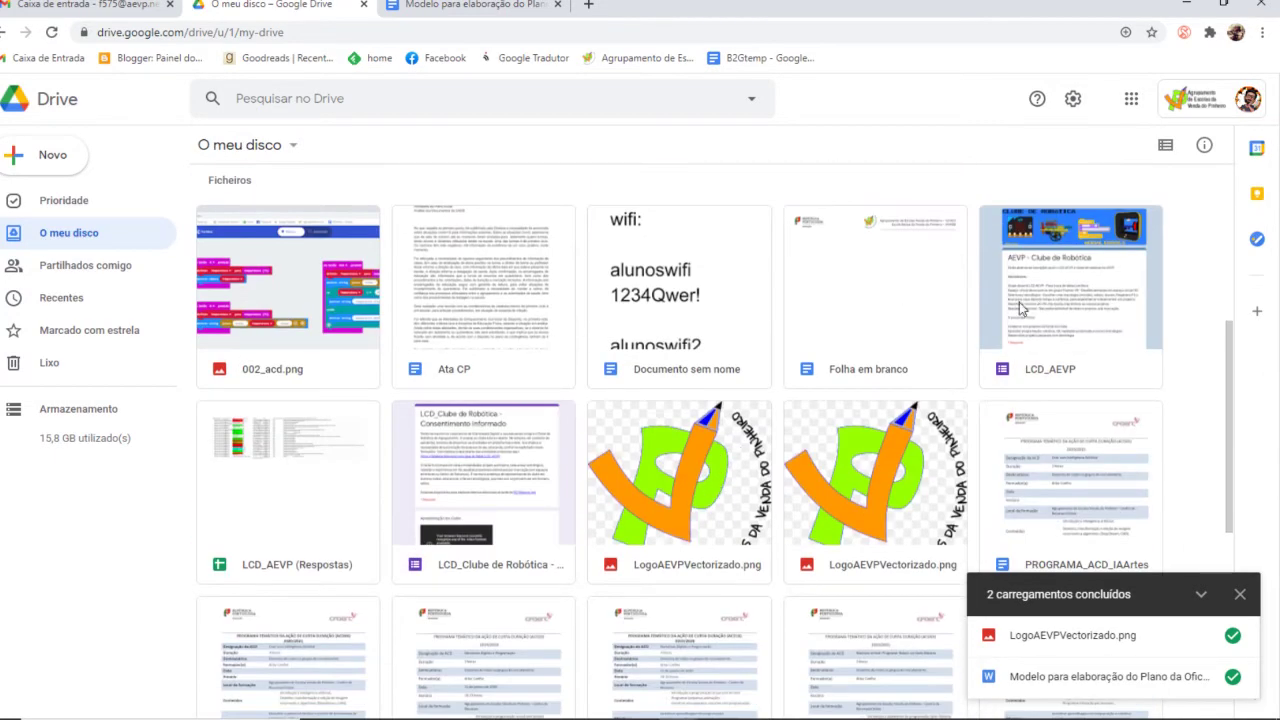
Open the sharing dialog for the Folha em branco document from its right-click menu
right_click(897, 283)
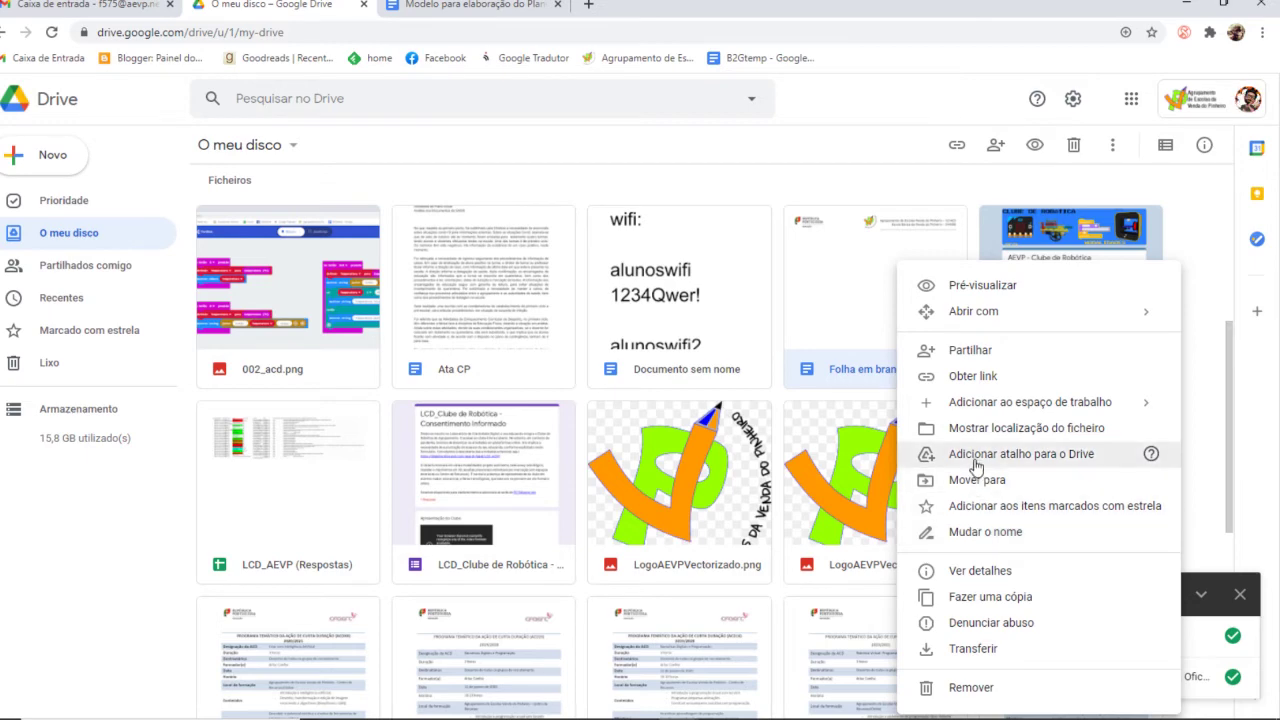
click(965, 350)
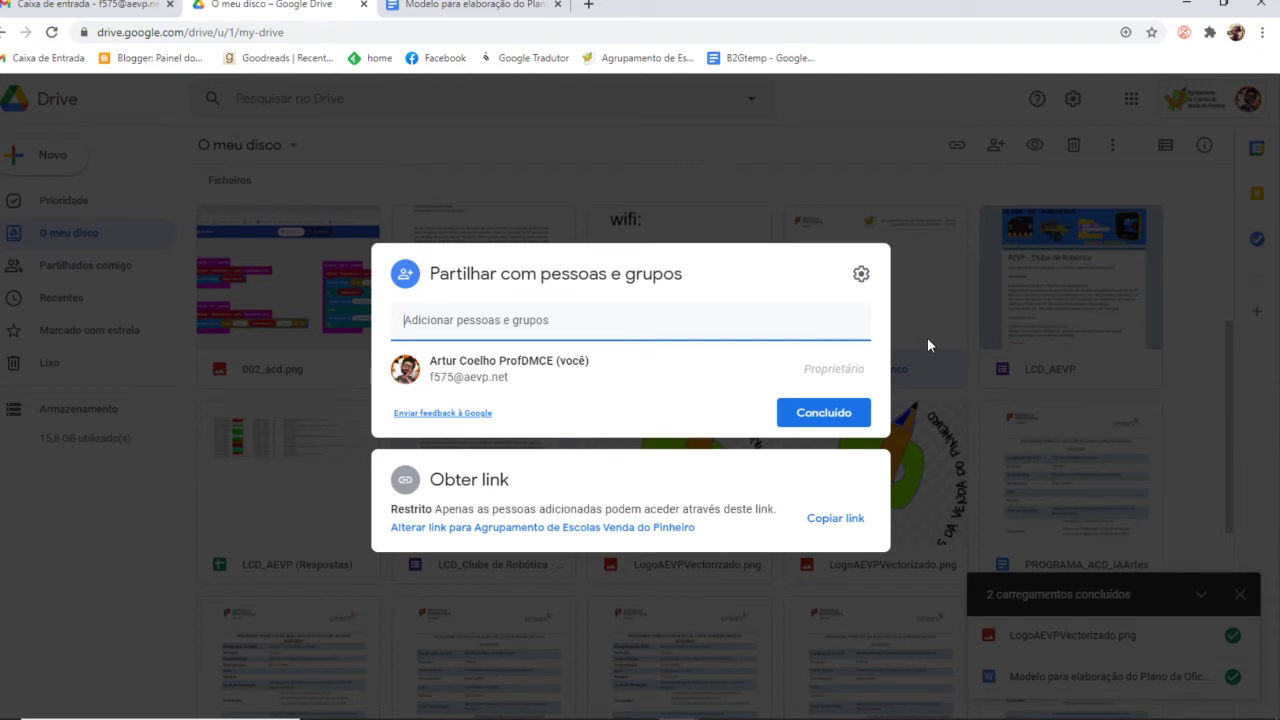
Add two contacts as editors of Folha em branco with the message 'mensage'
click(469, 322)
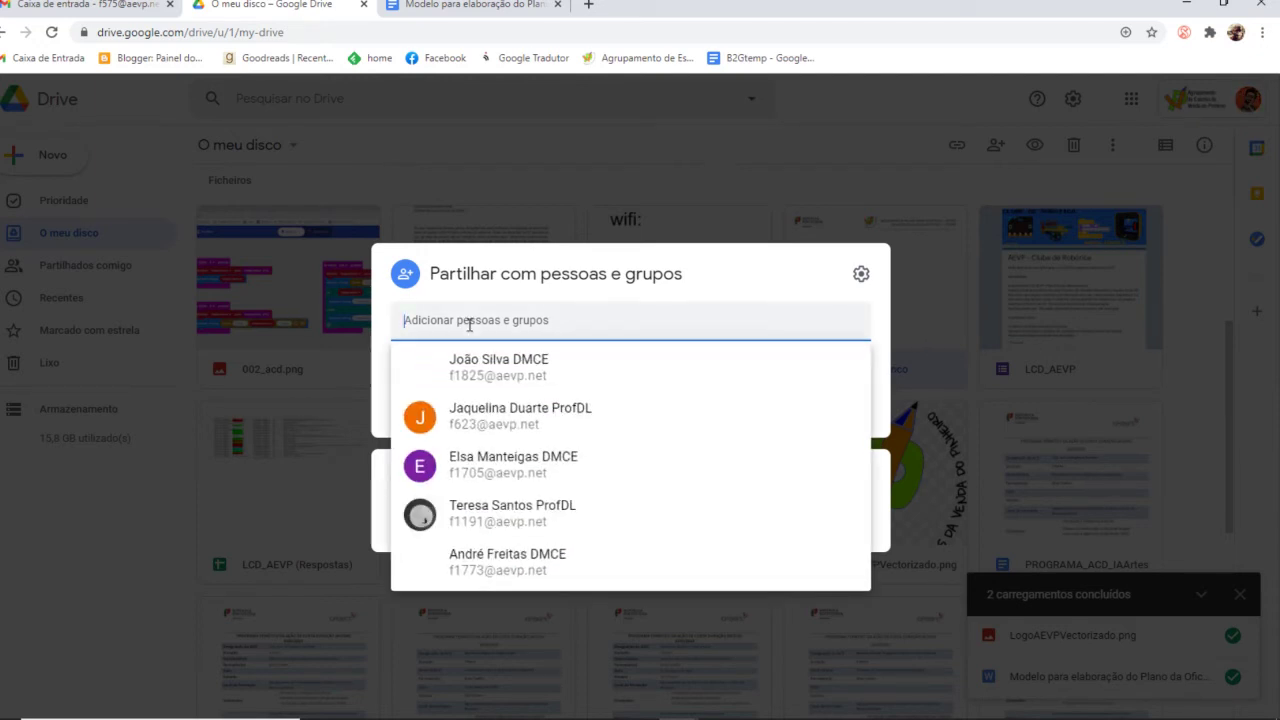
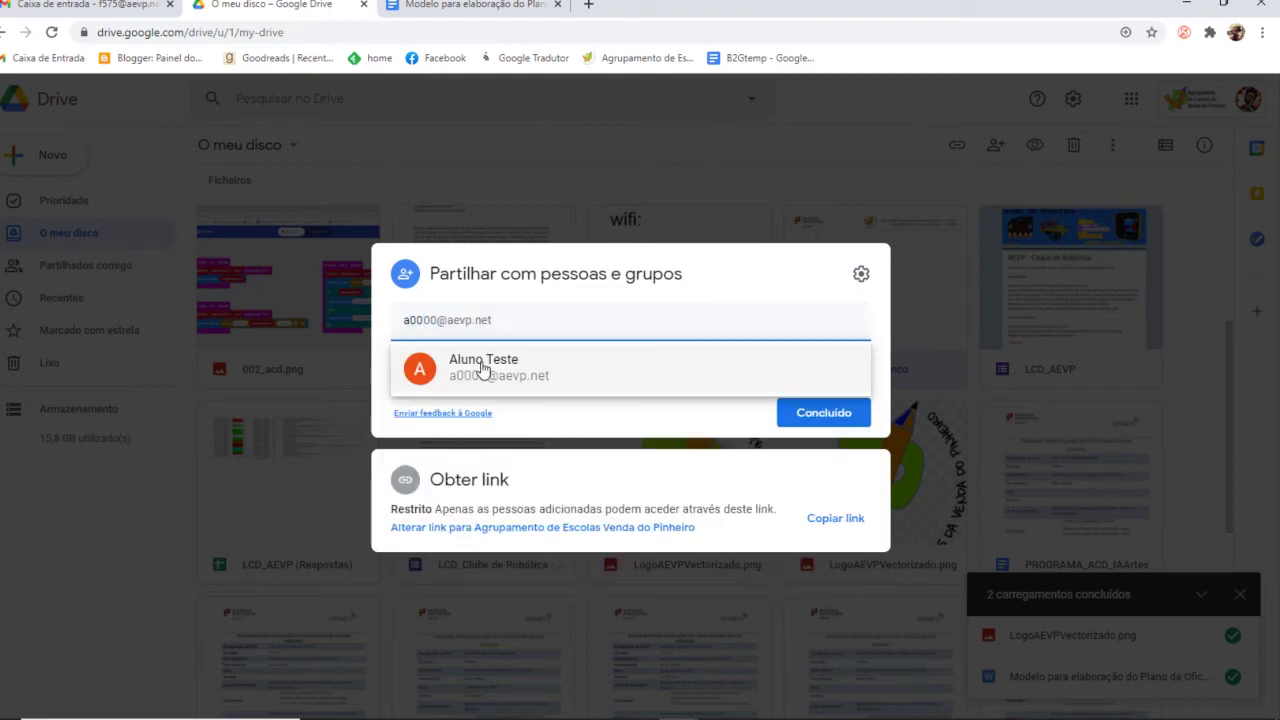
click(485, 366)
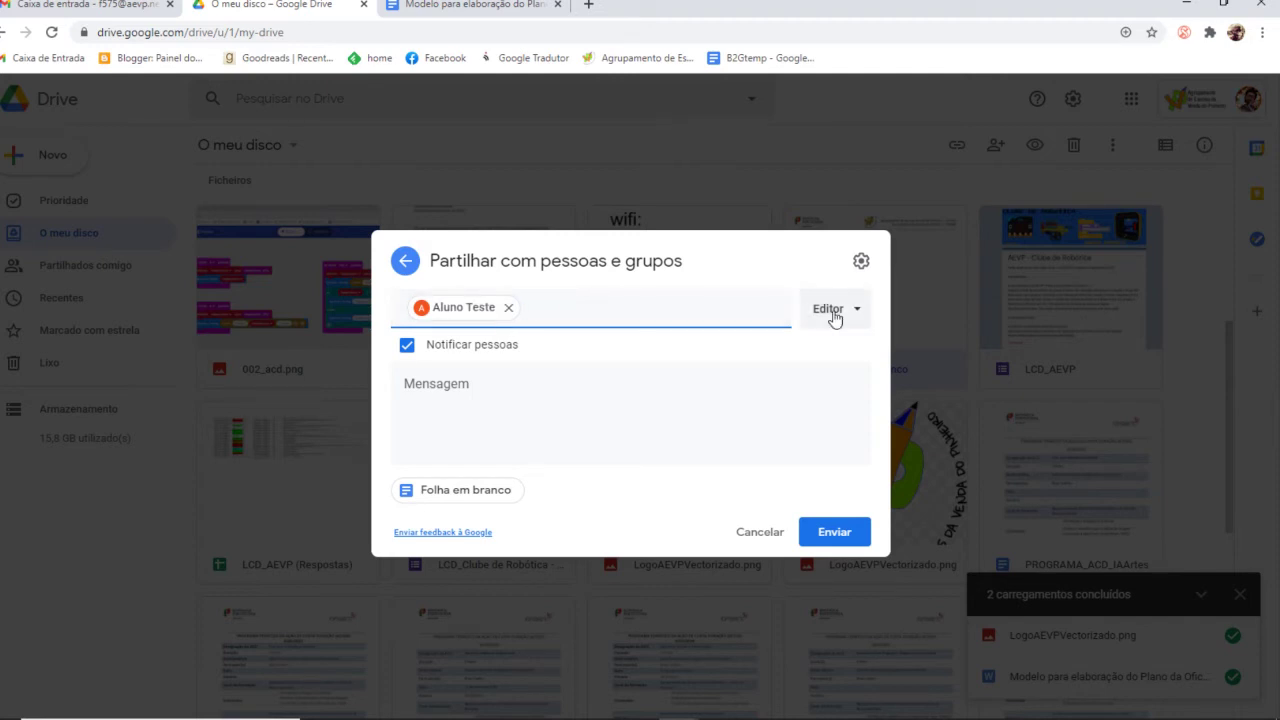
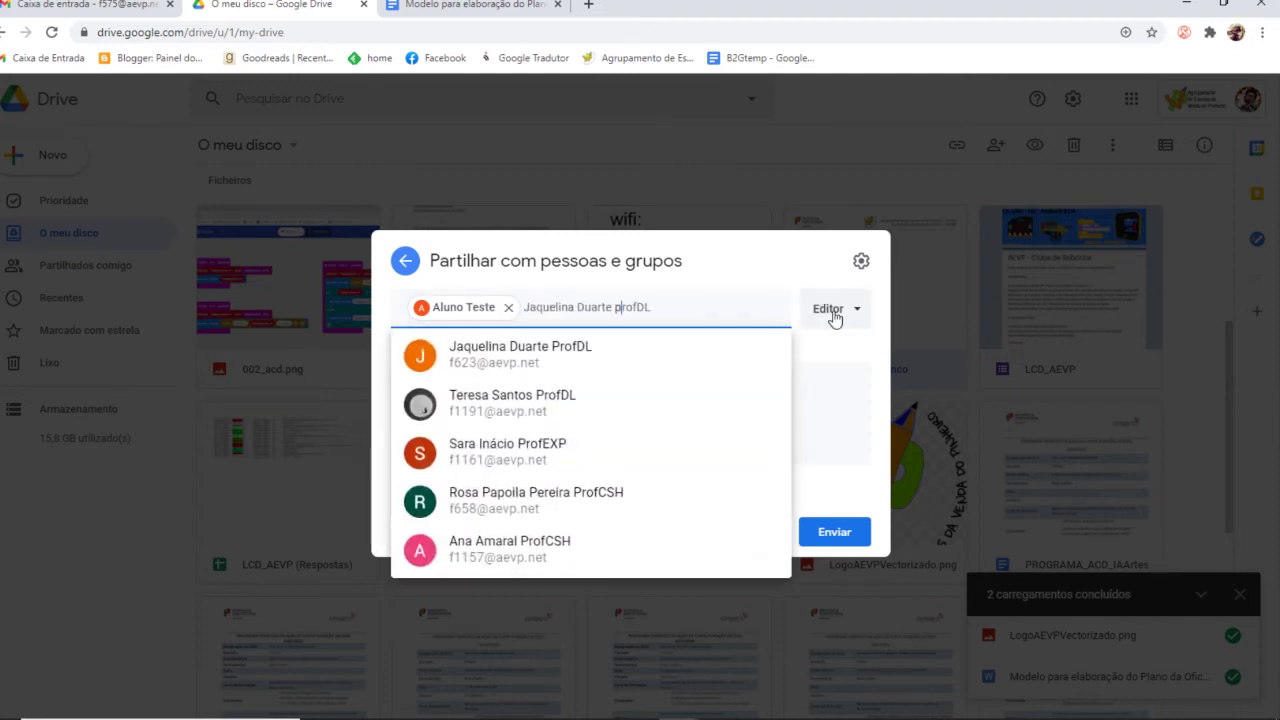
click(600, 352)
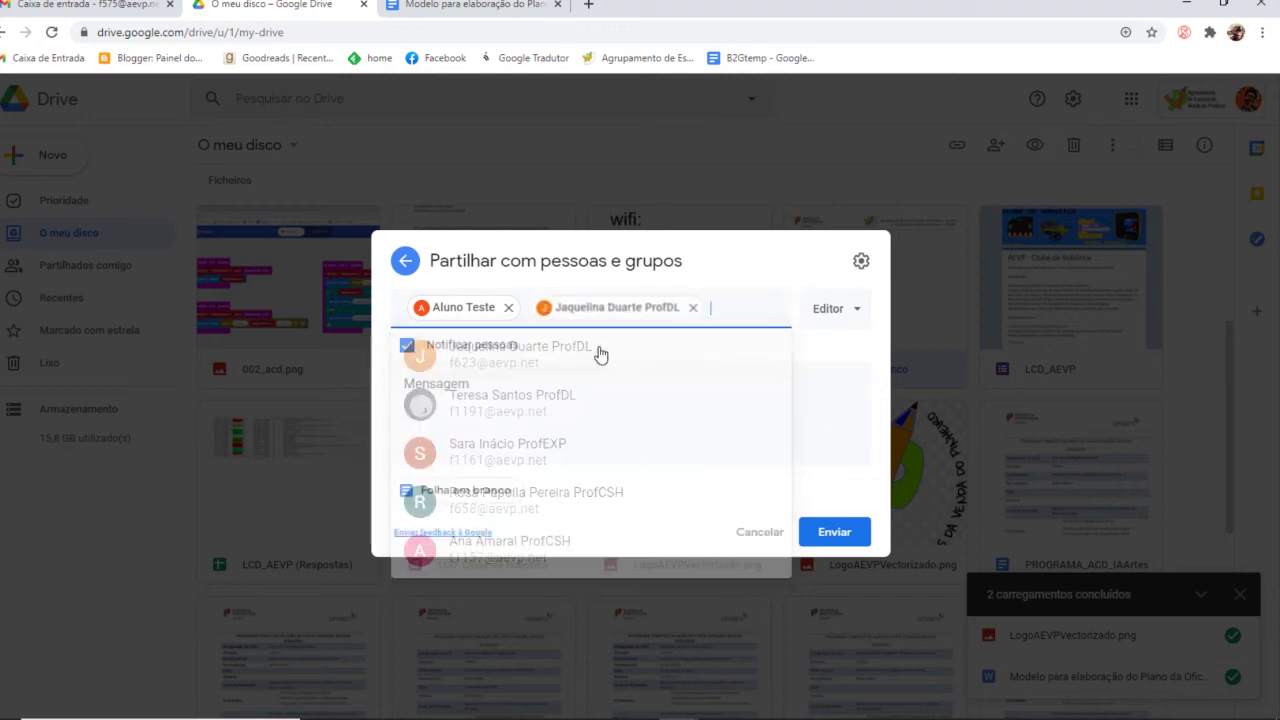
click(845, 322)
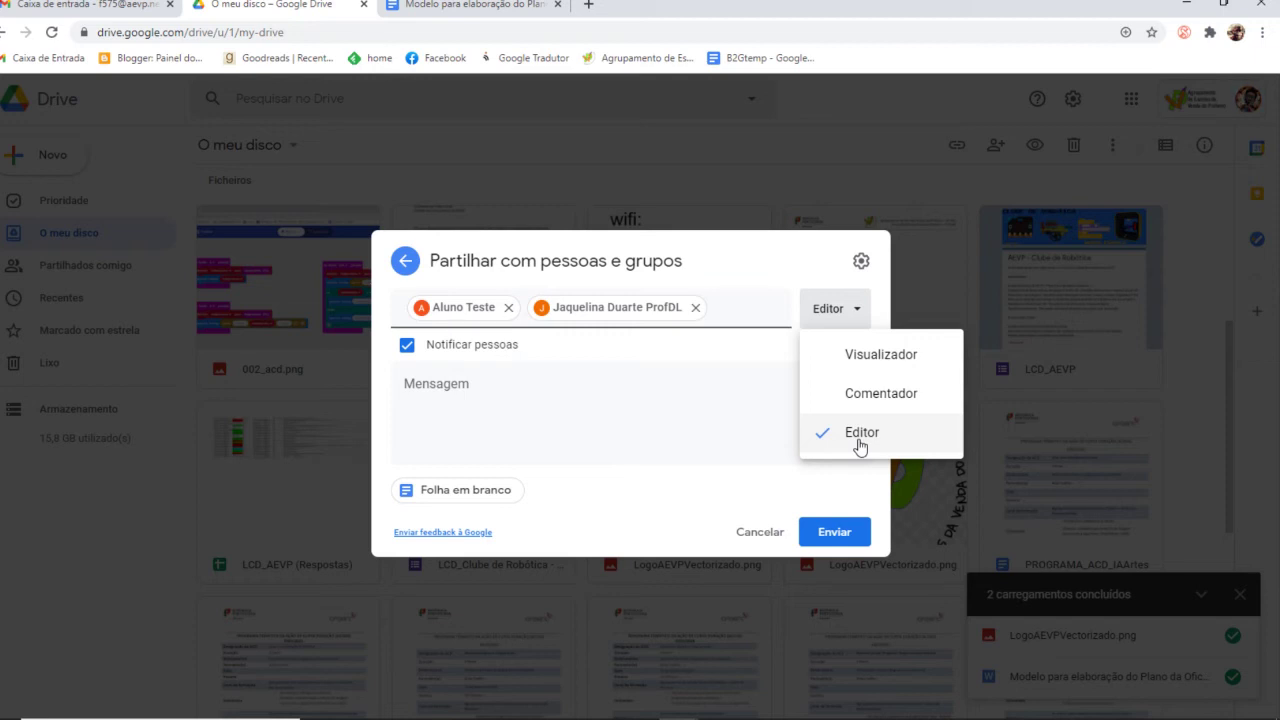
click(635, 436)
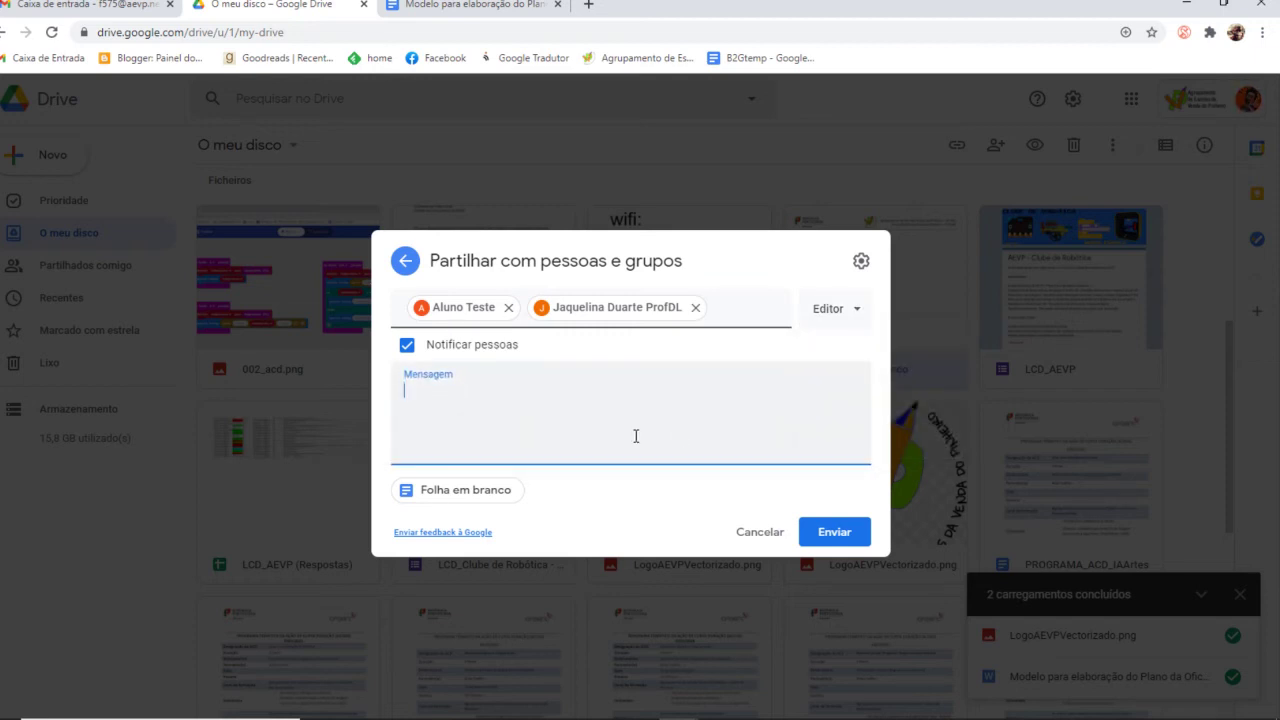
text(mensage)
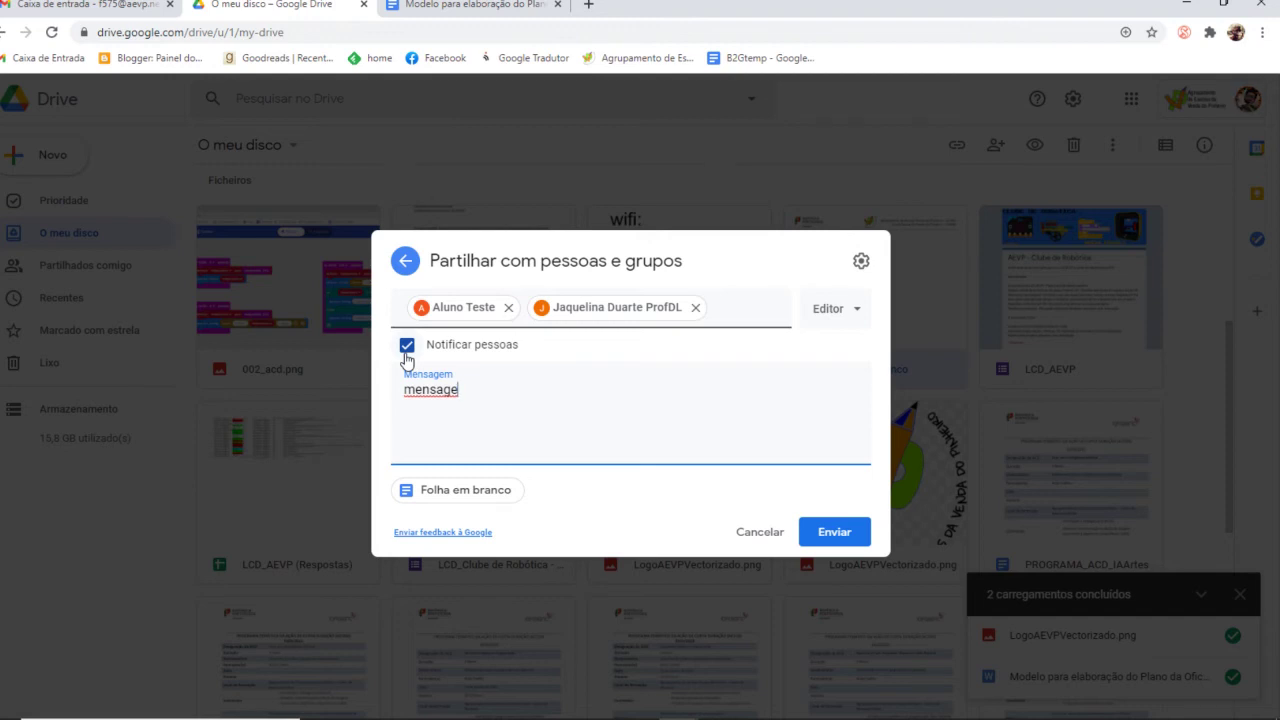
Discard the pending recipients and message, returning to the owner-only share dialog with restricted link
click(862, 261)
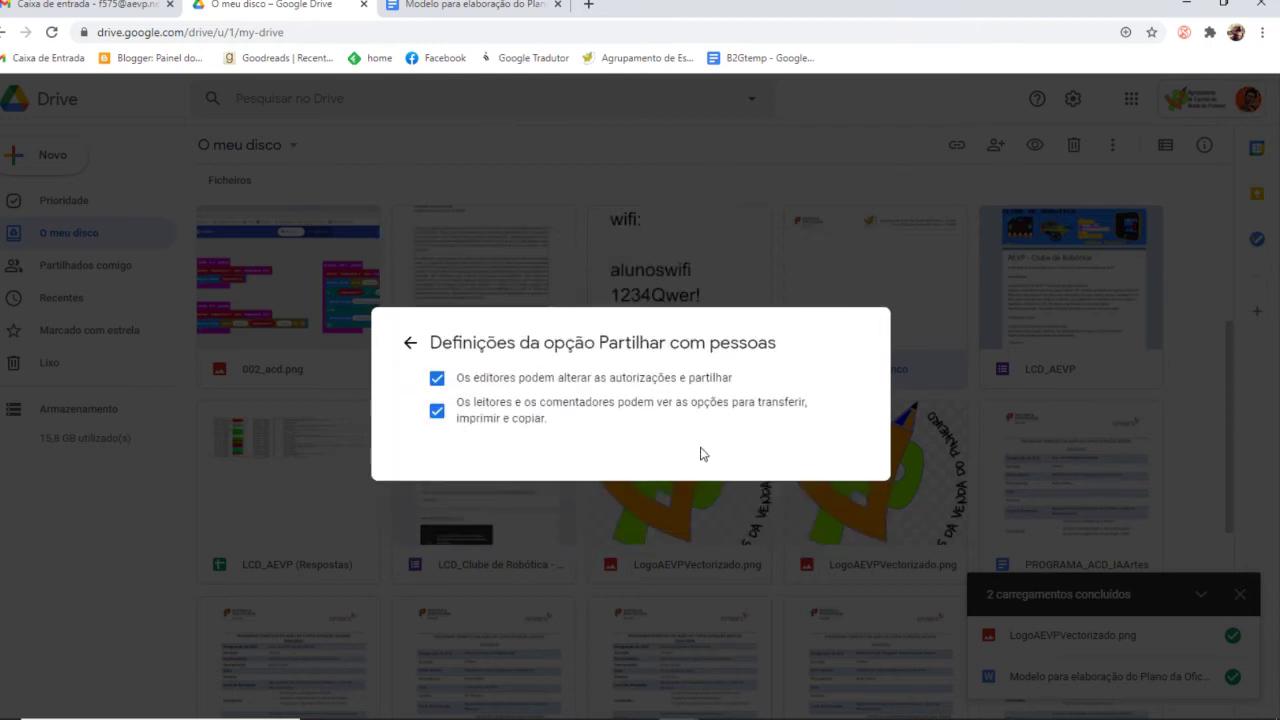
click(409, 341)
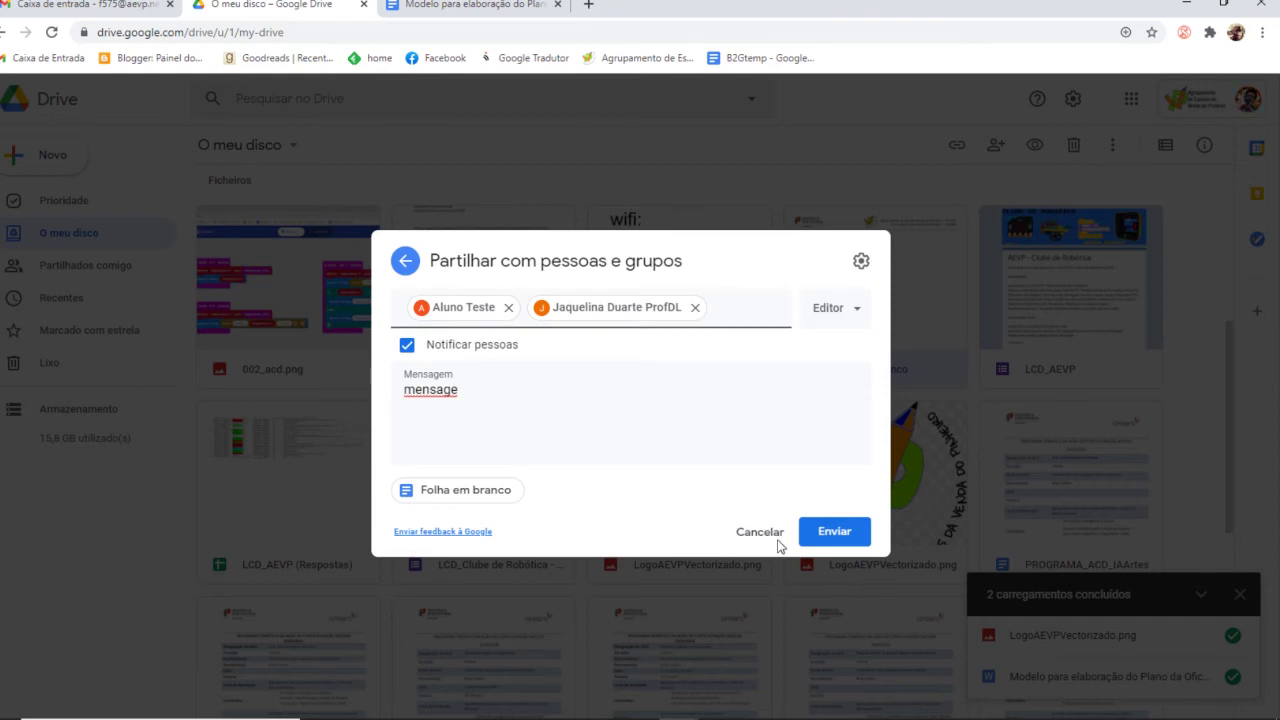
click(766, 533)
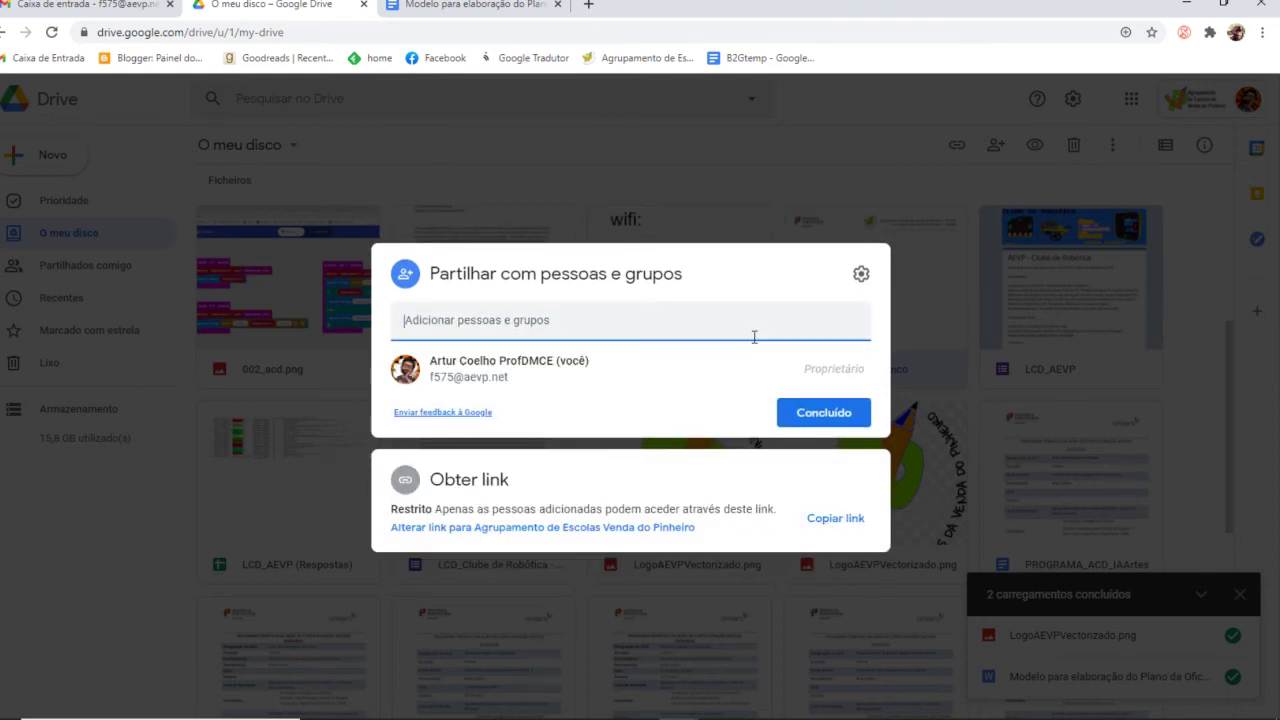
click(448, 490)
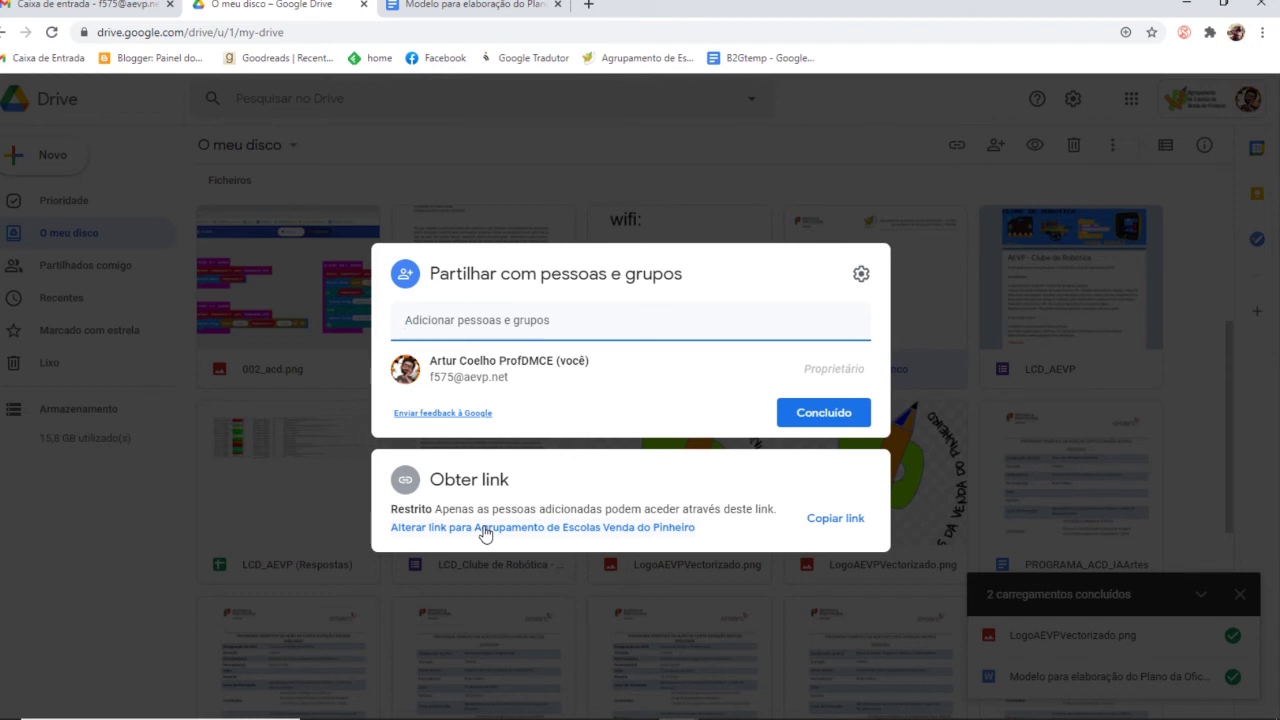
Set link access for Folha em branco to Qualquer pessoa com o link as Visualizador, then close sharing
click(484, 530)
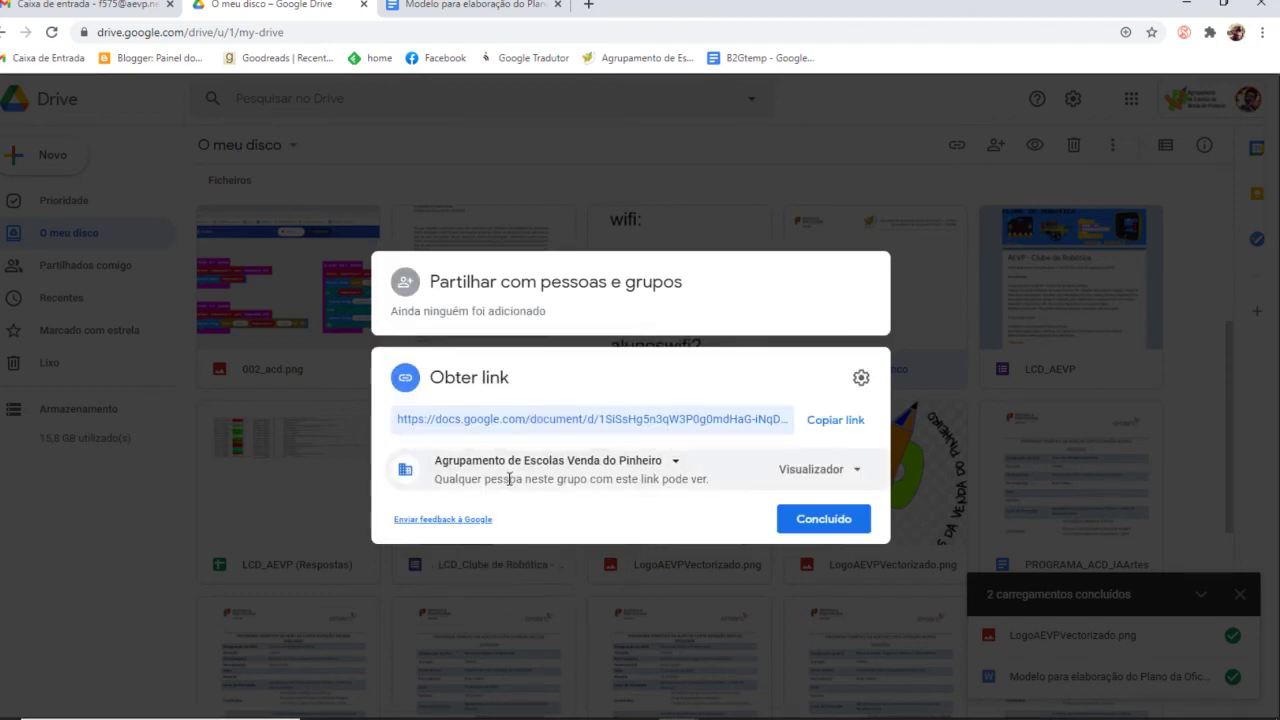
click(673, 463)
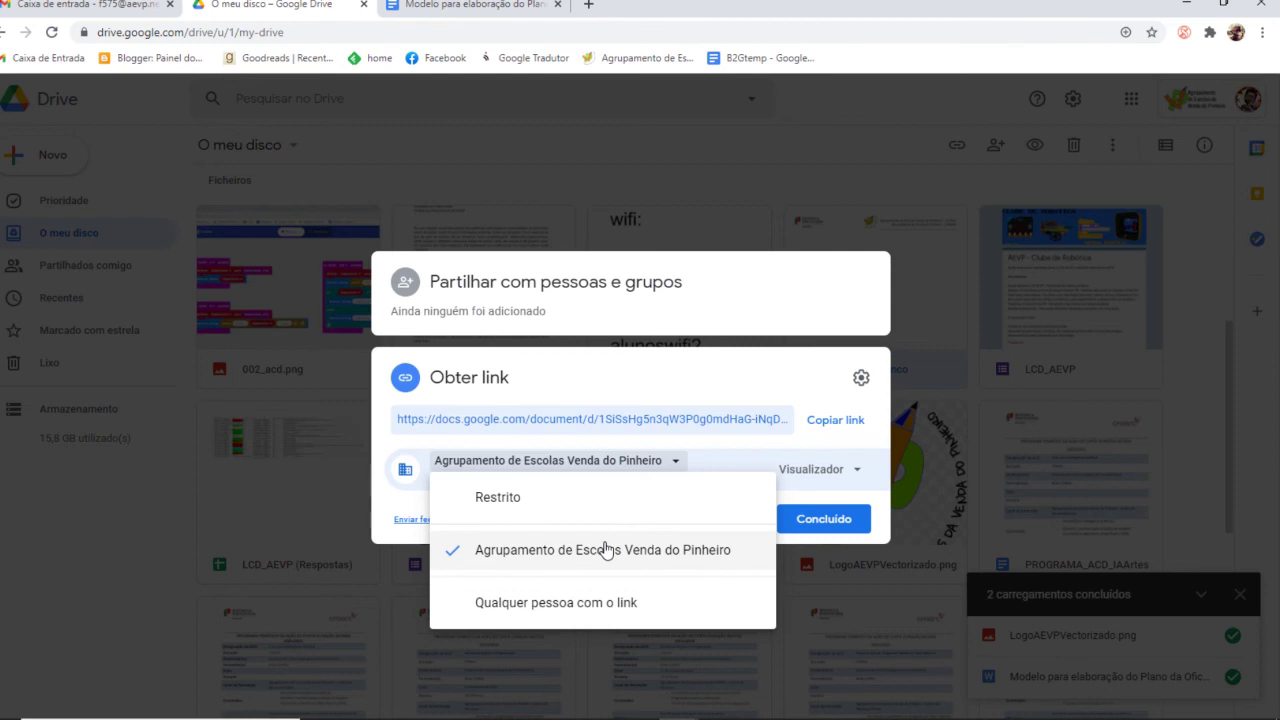
click(597, 612)
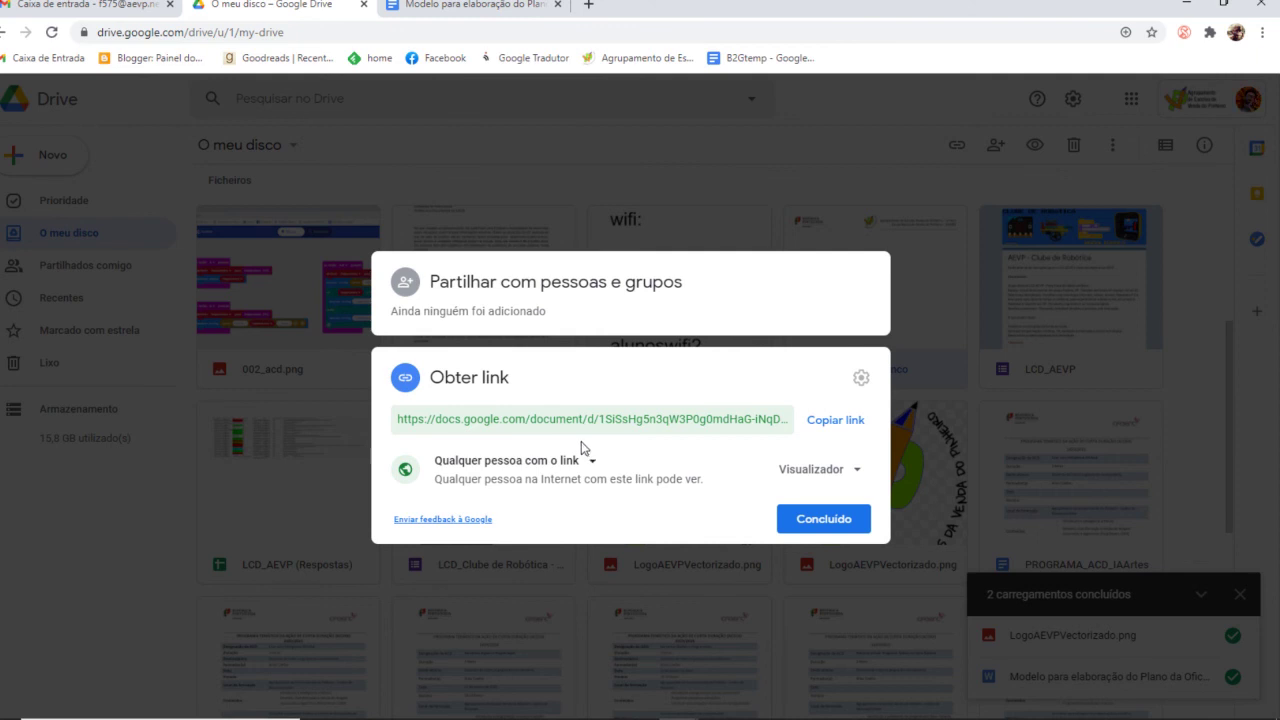
click(864, 470)
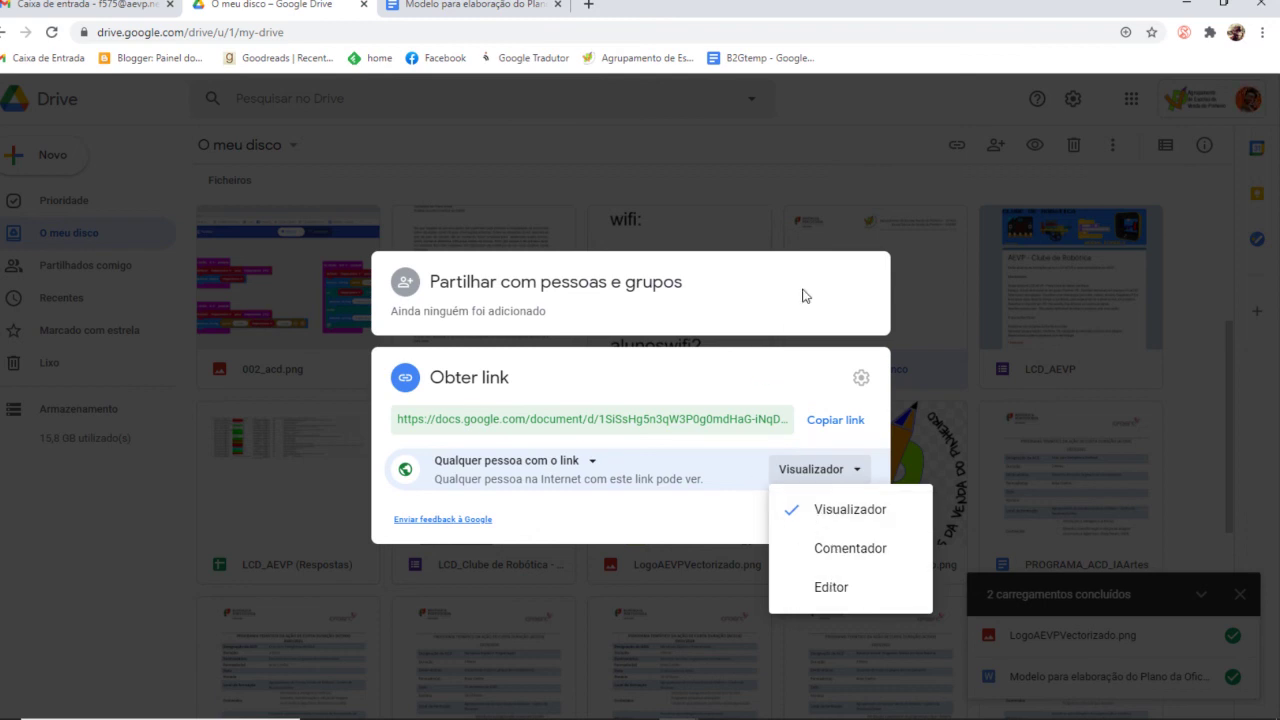
click(113, 272)
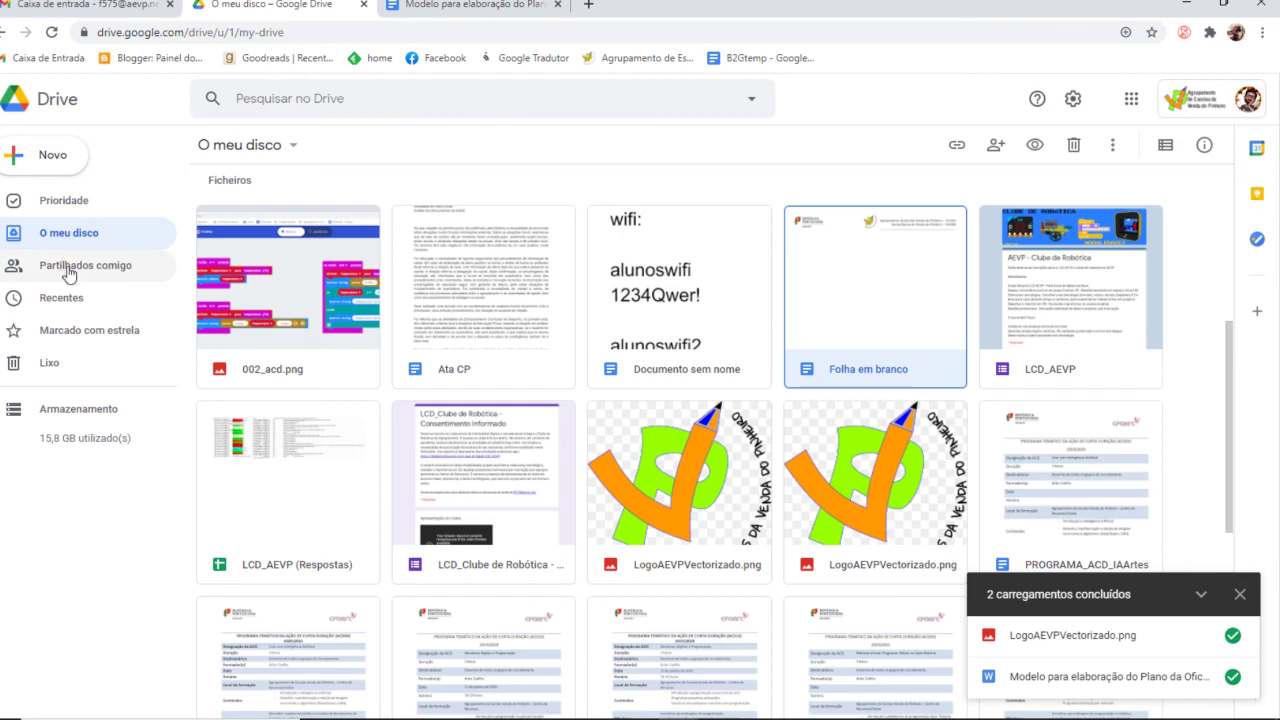
Open Partilhados comigo and scroll down to the shared Ficheiros list
click(68, 271)
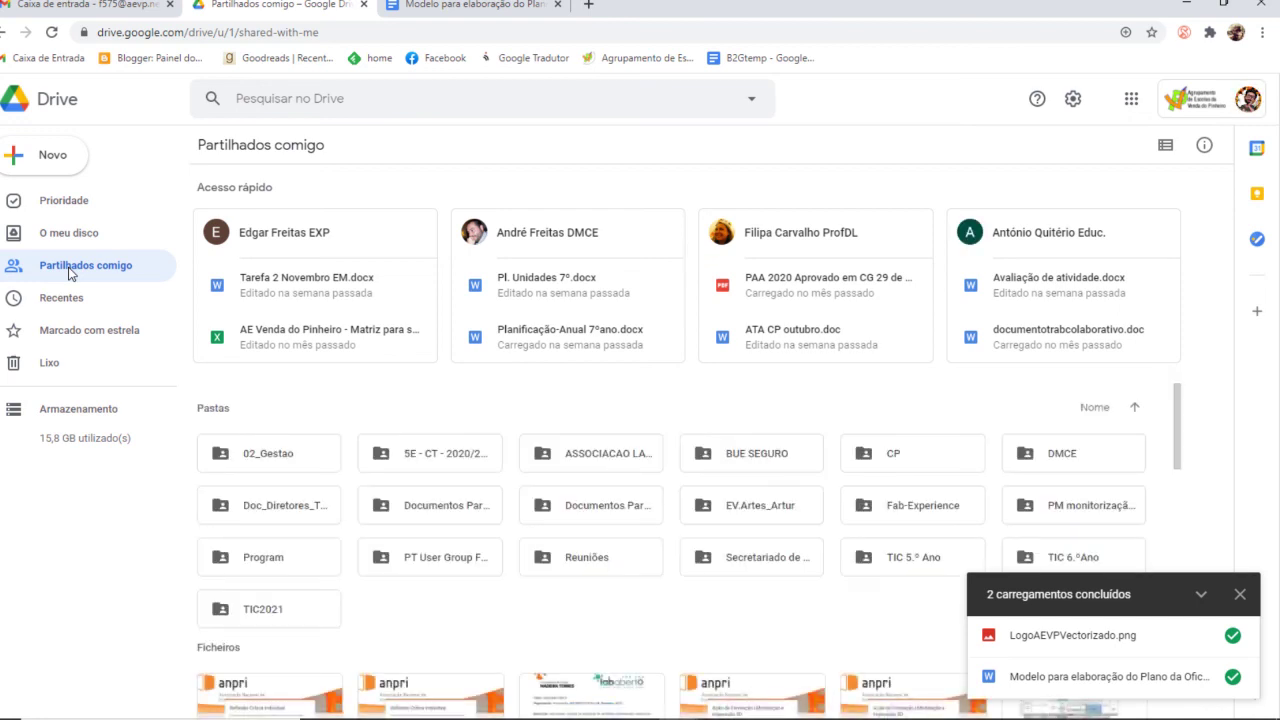
scroll(491, 471, down, 5)
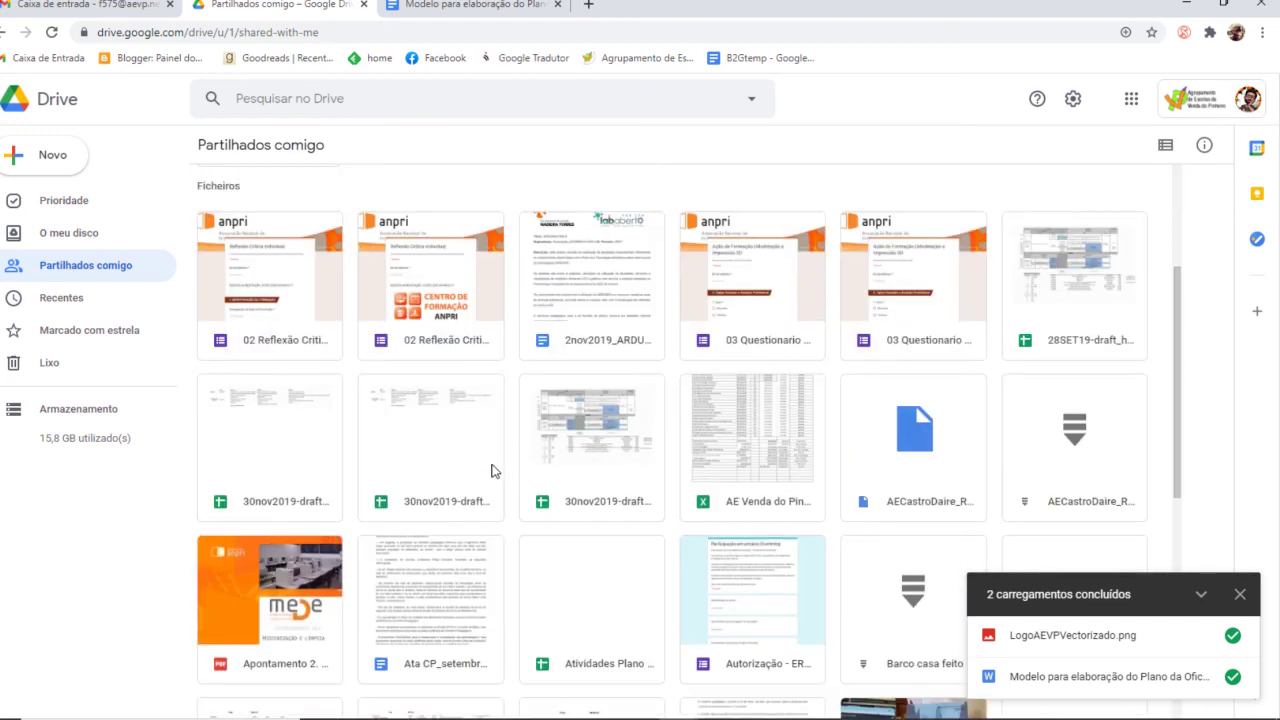